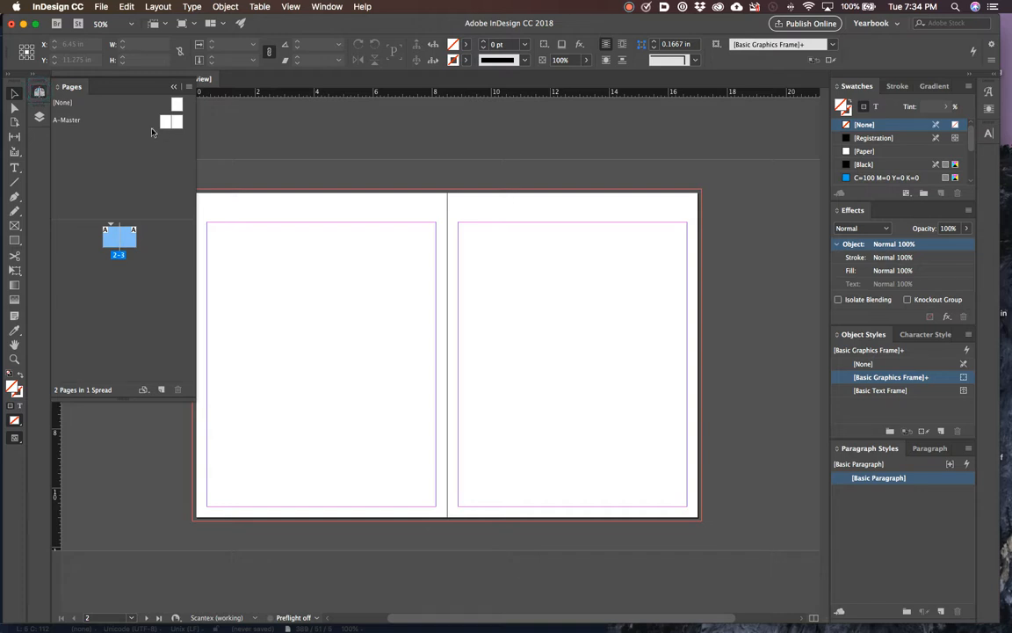
left_click(173, 87)
left_click(38, 116)
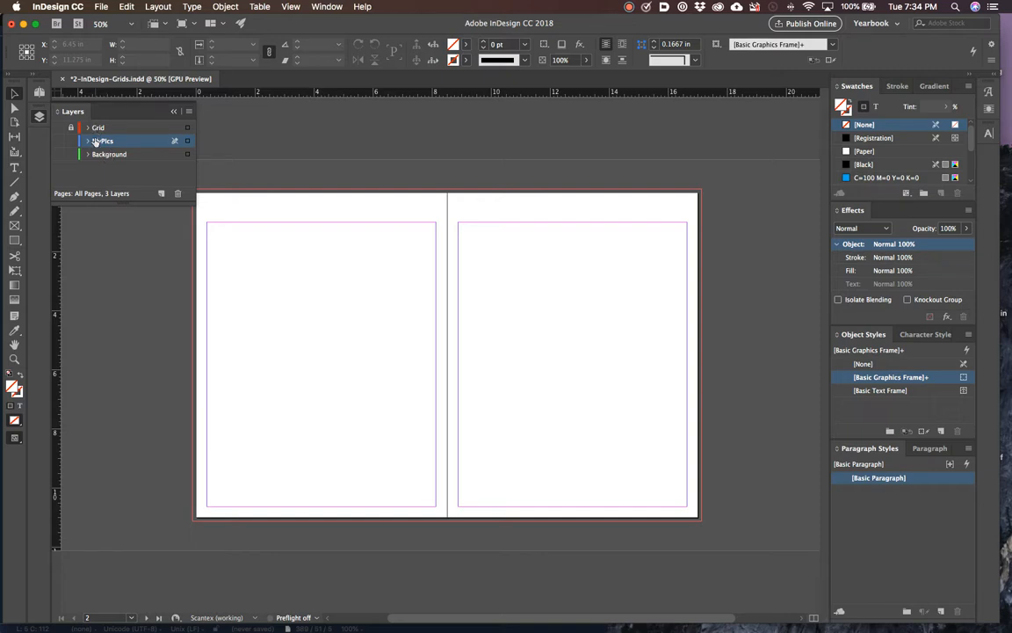
left_click(173, 111)
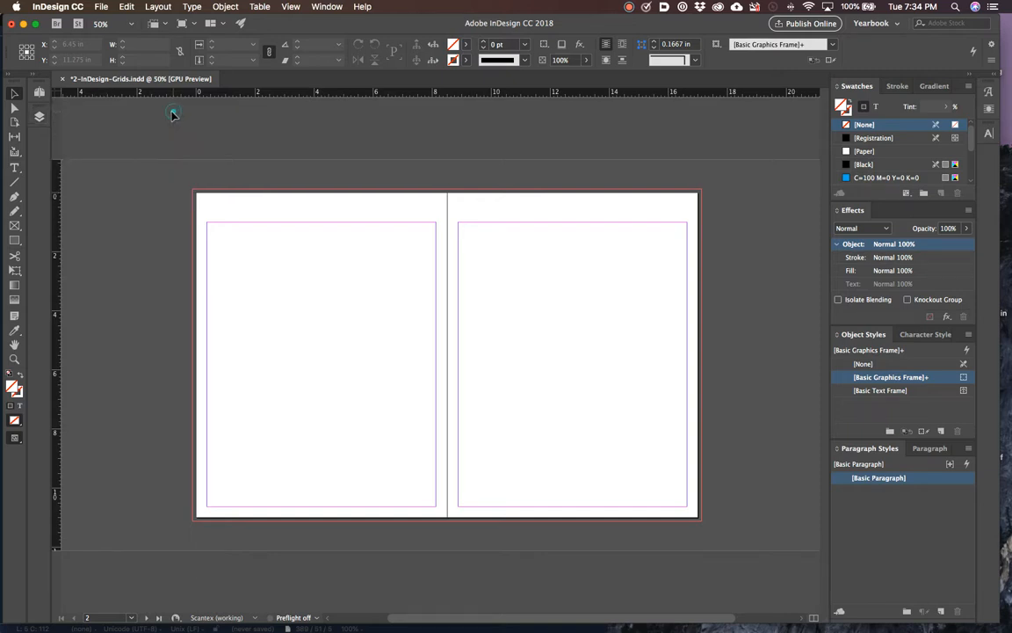
Add a second two-page master spread alongside A-Master
left_click(39, 93)
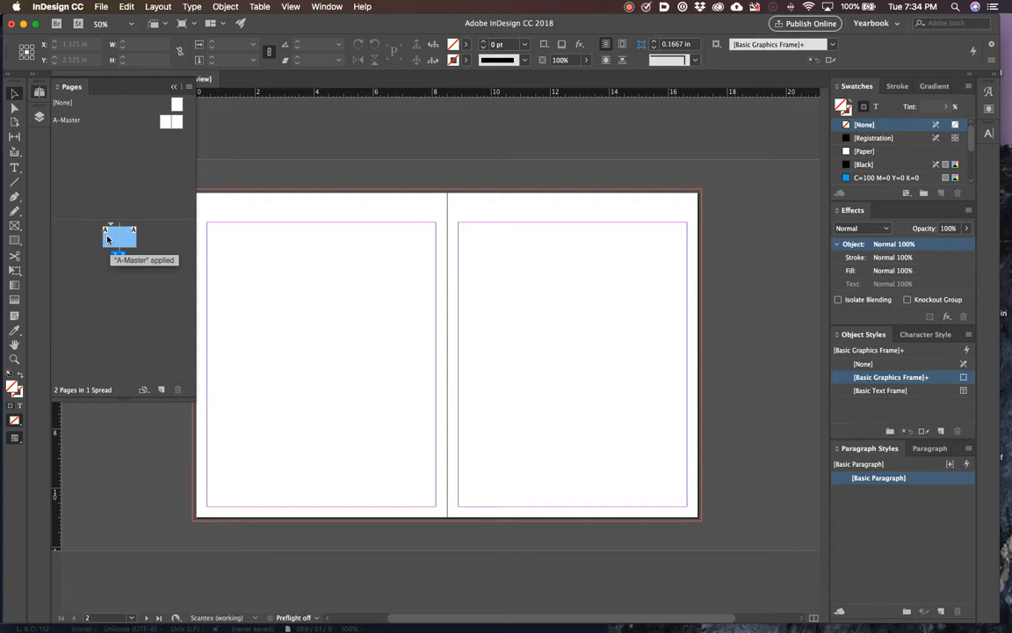
double_click(164, 123)
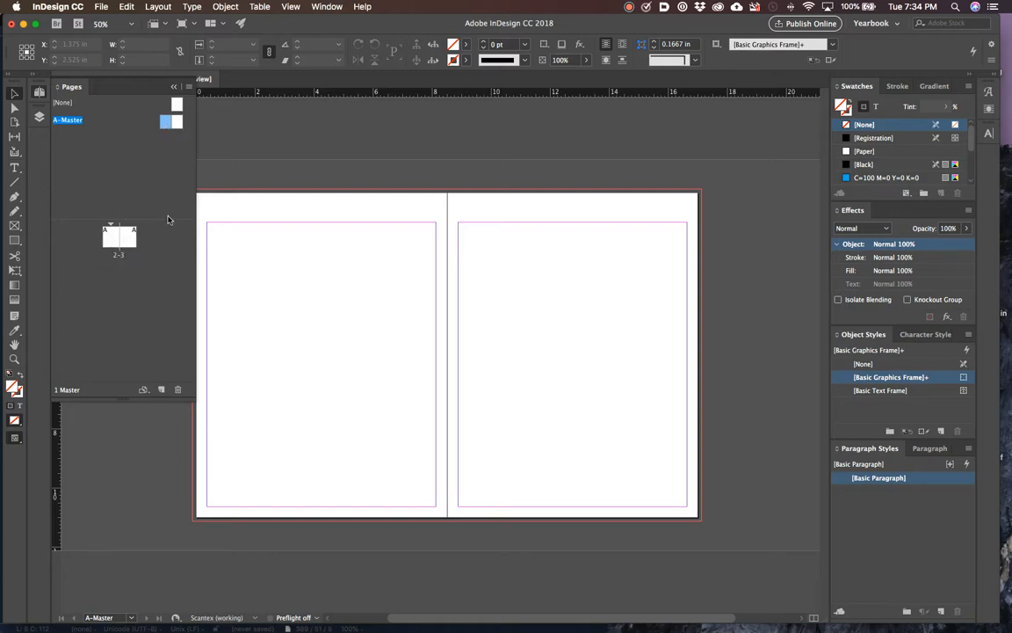
left_click(161, 389)
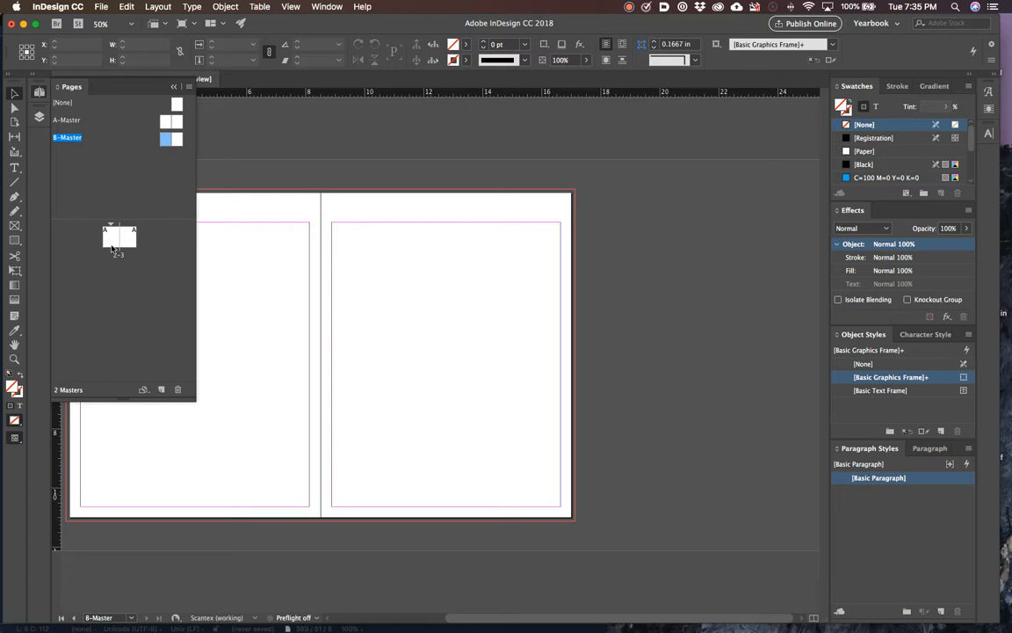
Open the A-Master spread for editing with the Type tool ready at the left page's lower outer corner
double_click(165, 123)
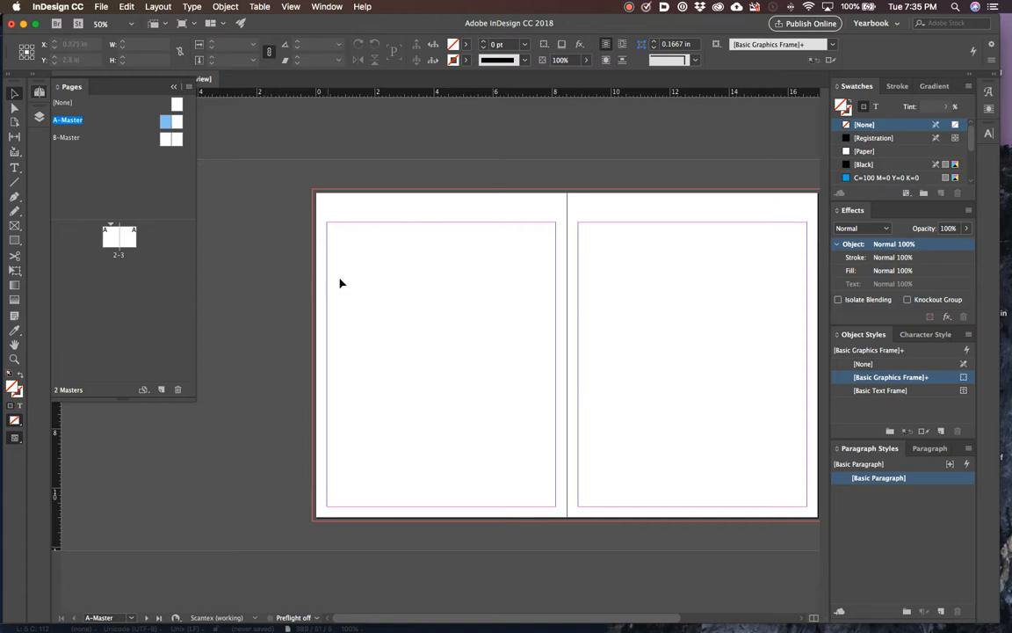
left_click_drag(362, 314, 315, 217)
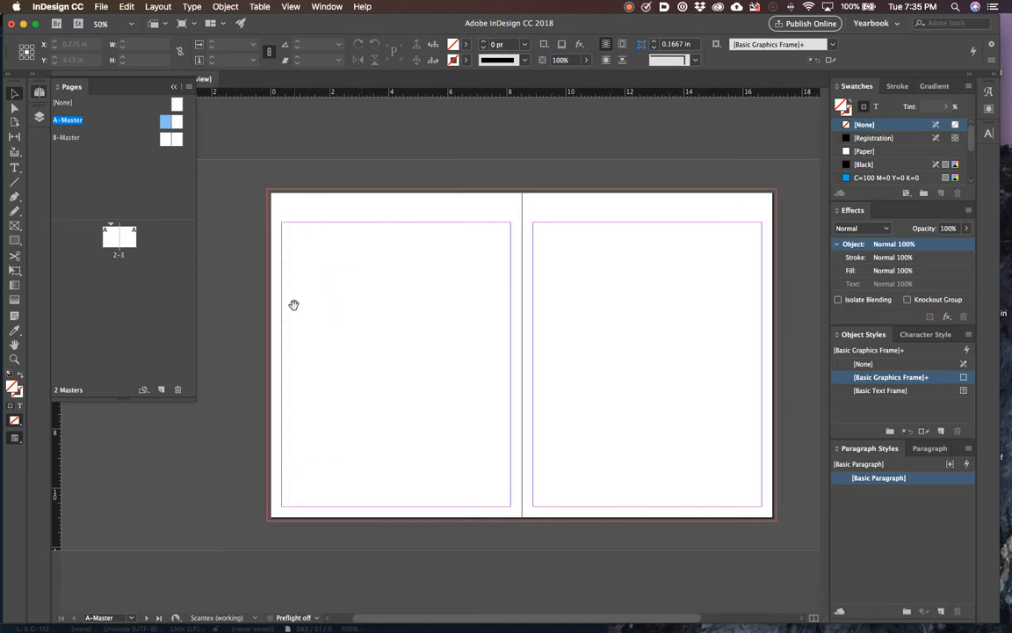
left_click_drag(249, 463, 384, 415)
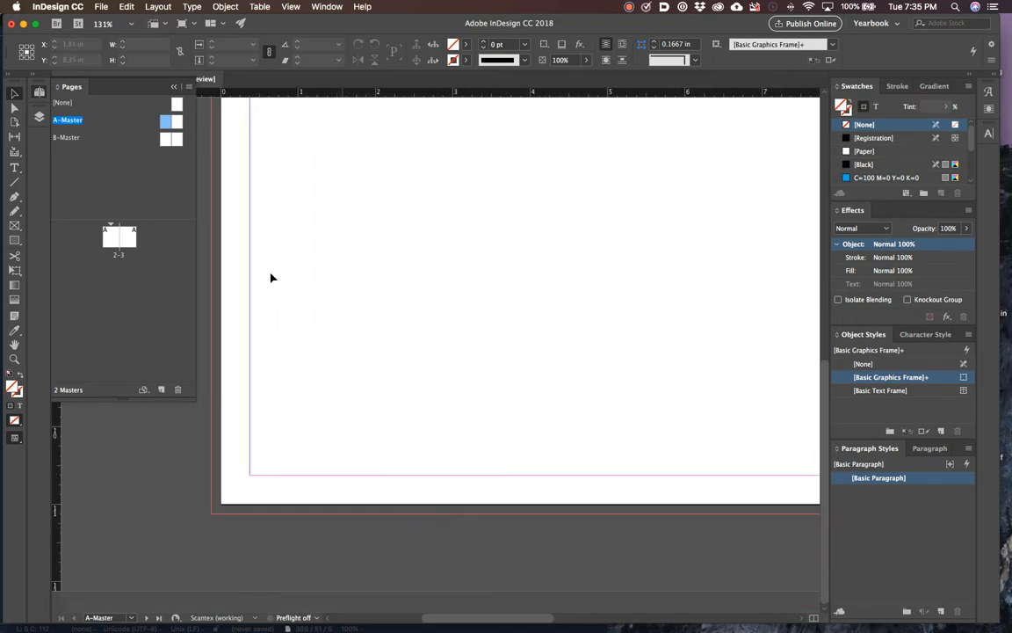
left_click(14, 167)
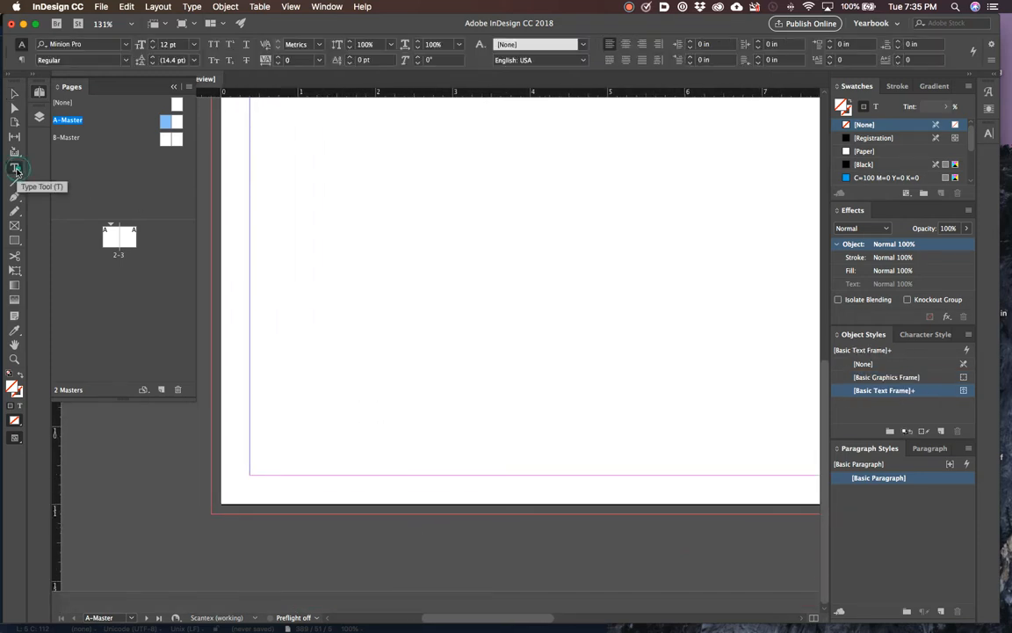
Make the Grid, MyPics and Background layers visible on the A-Master spread
left_click(174, 88)
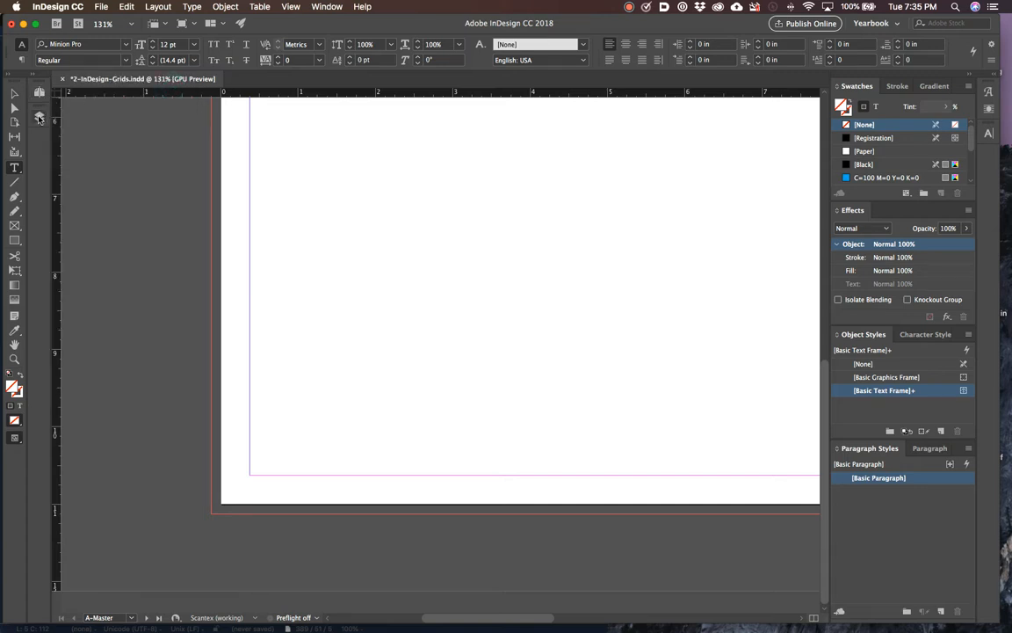
left_click(39, 115)
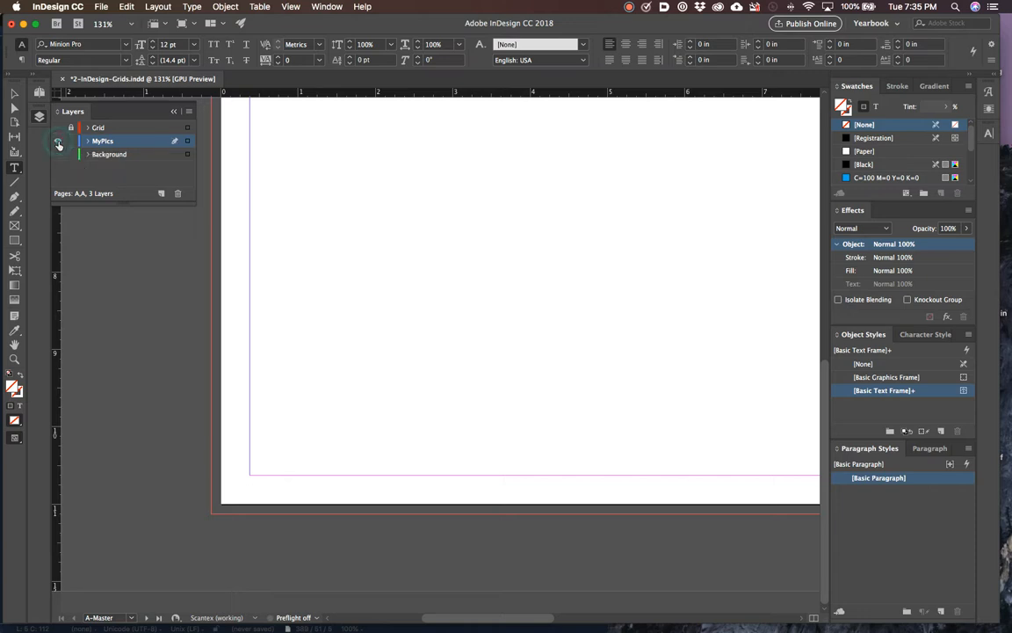
left_click(58, 129)
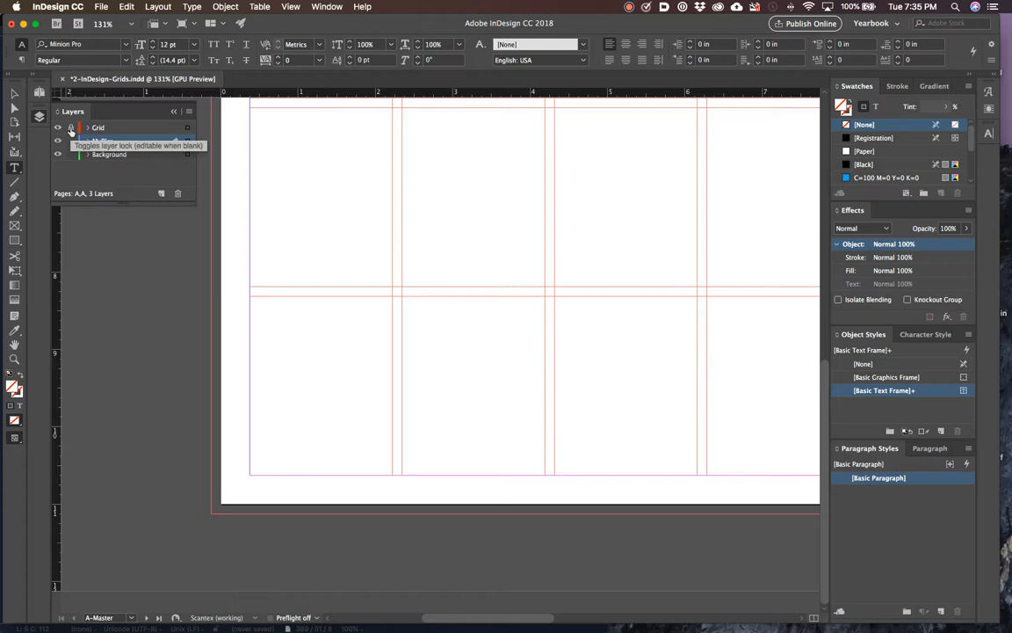
left_click(72, 129)
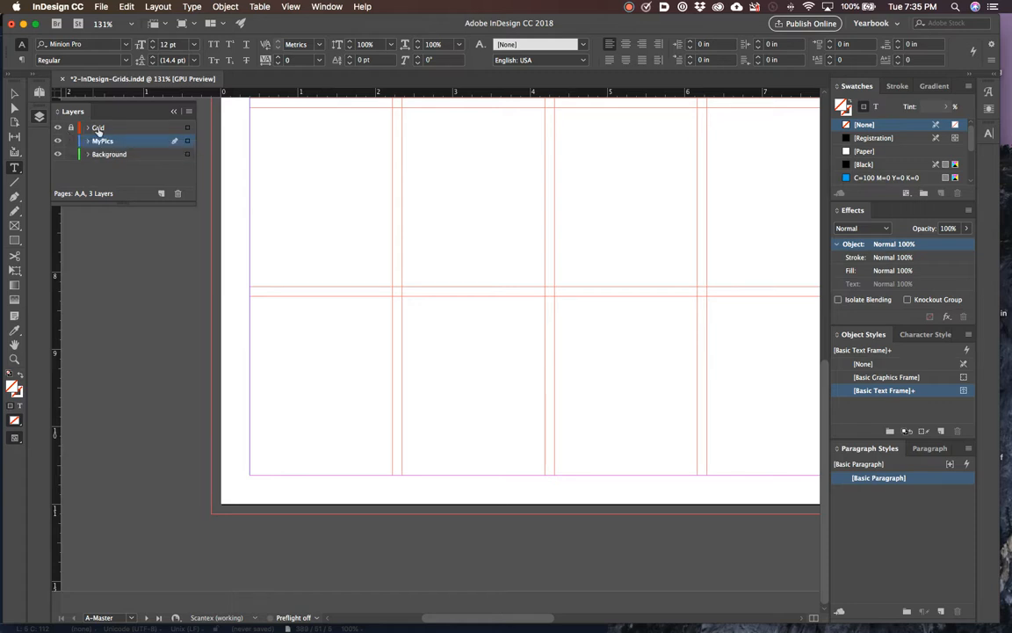
Create a new layer above Grid and name it Pagenums, leaving it printable
left_click(98, 128)
left_click(160, 194)
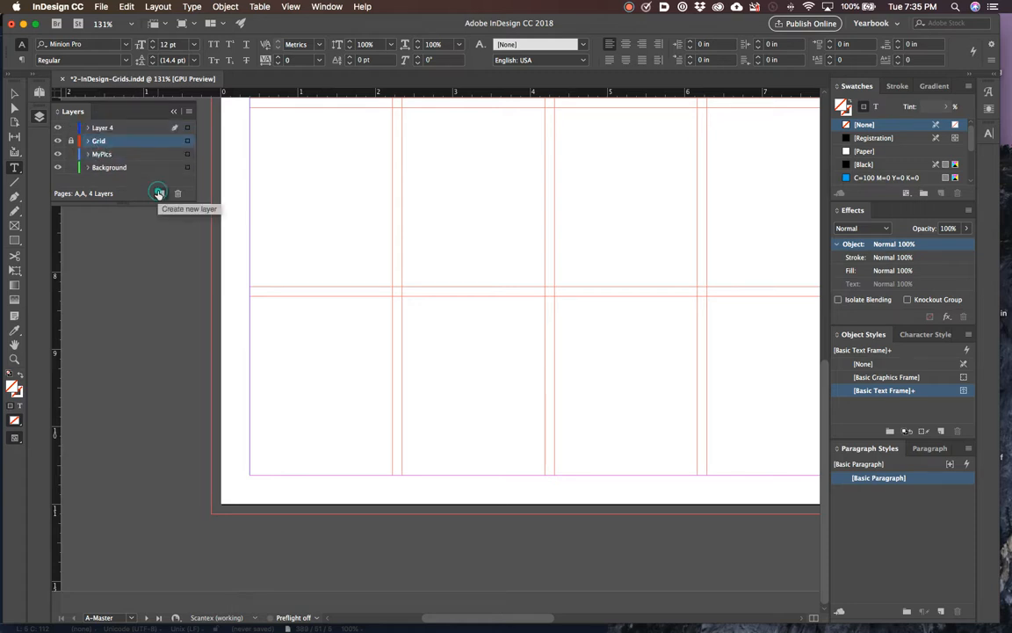
double_click(105, 129)
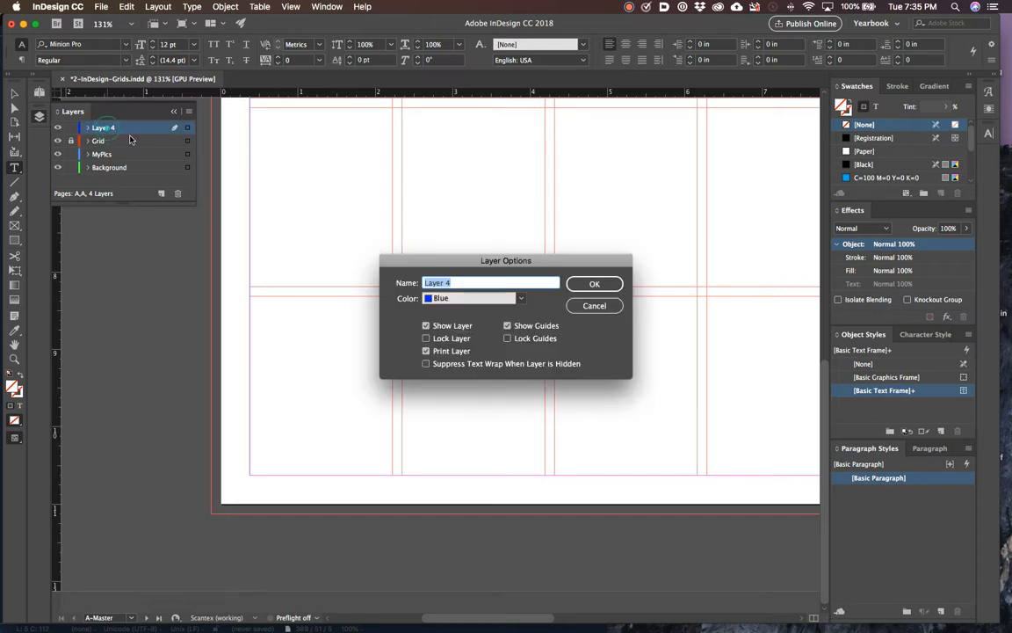
type("Pagenums")
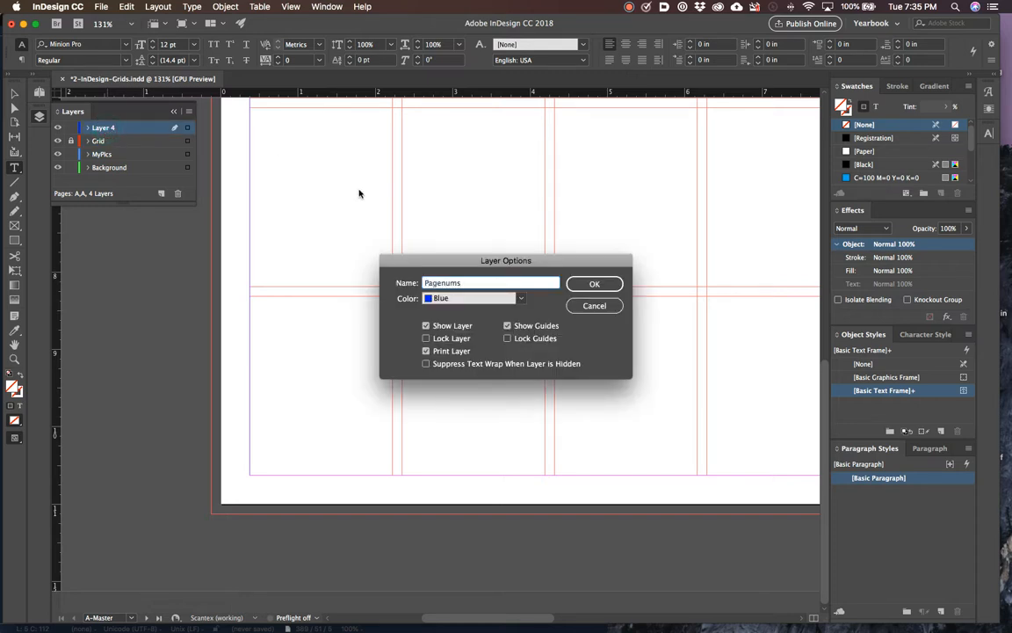
left_click(584, 288)
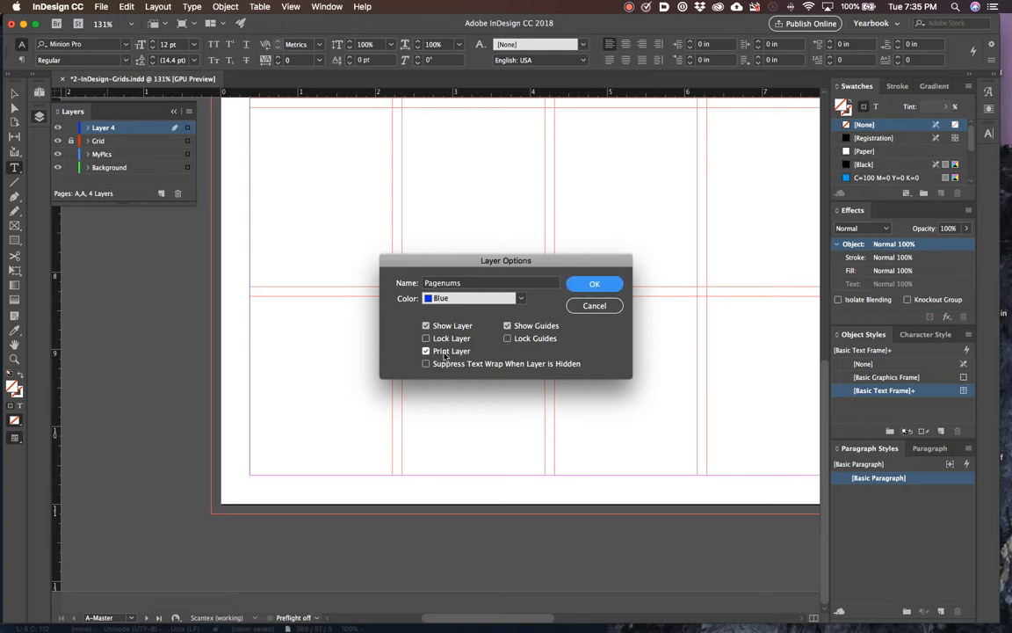
left_click(597, 285)
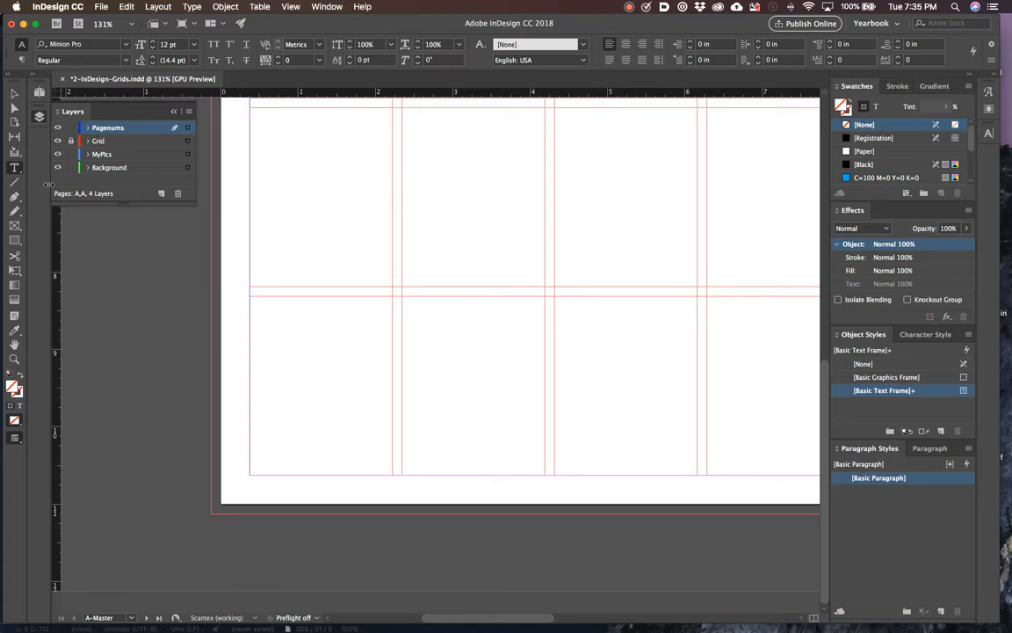
Draw a text frame about 0.455 x 0.235 in below the left page's lower outer margin corner, using Dynamoe at 14 pt
left_click(15, 171)
left_click_drag(251, 477, 287, 495)
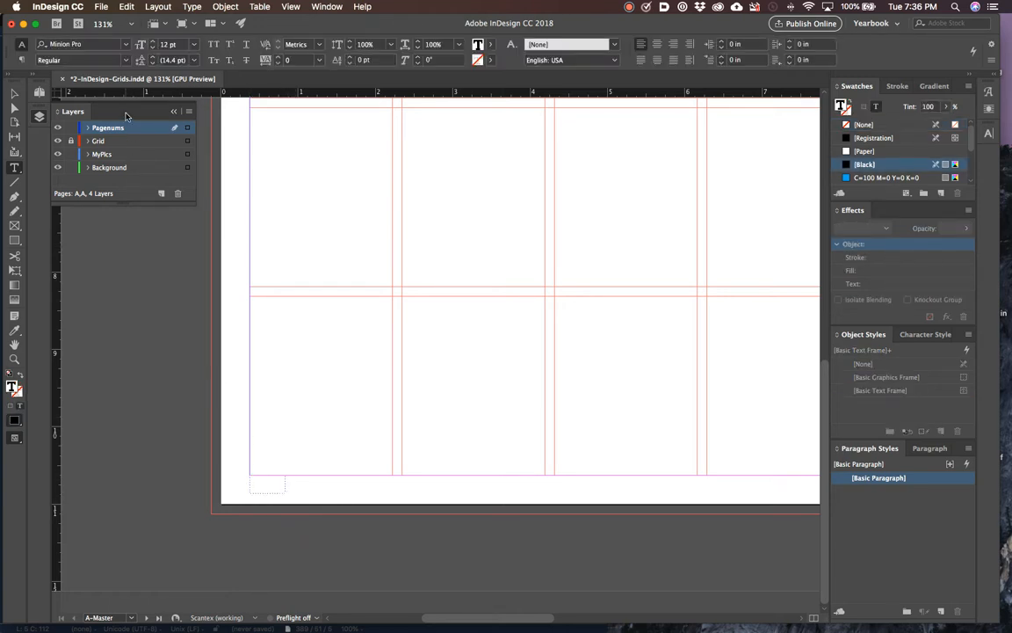
left_click(98, 44)
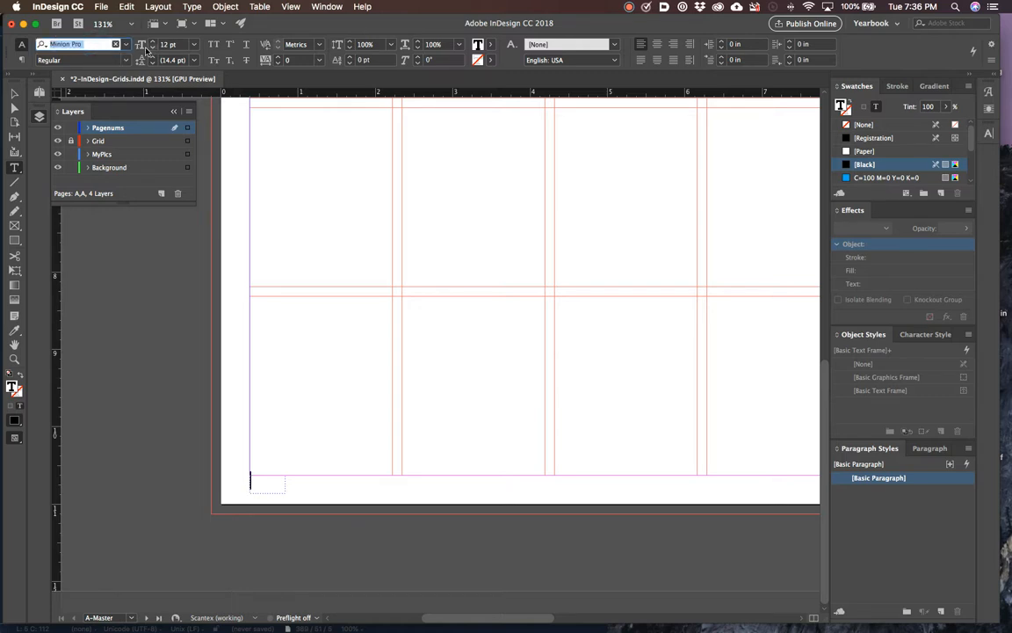
left_click(126, 44)
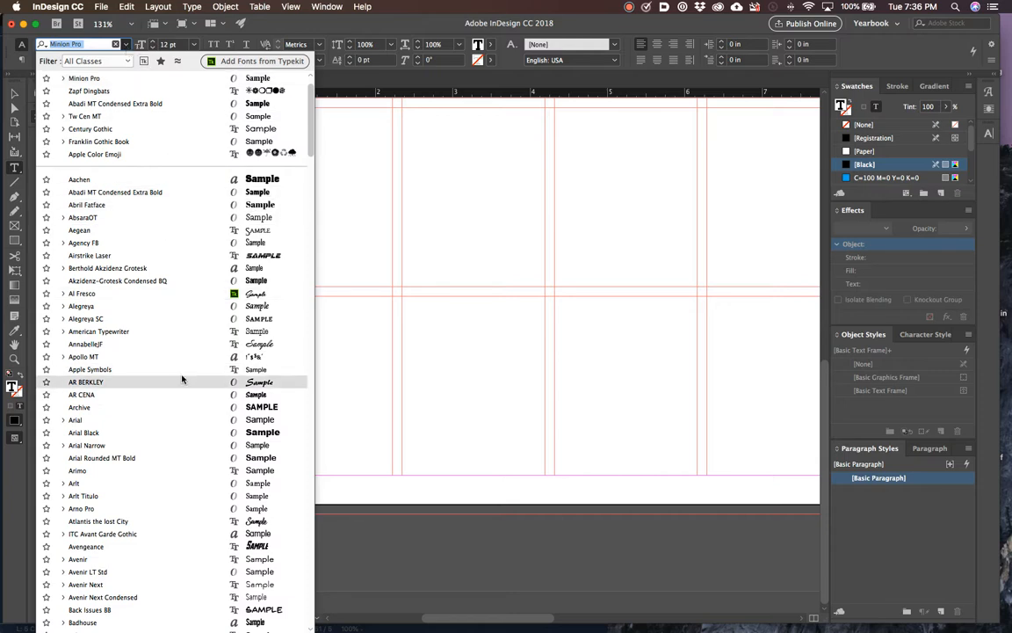
scroll(182, 379, "down", 10)
scroll(182, 380, "down", 12)
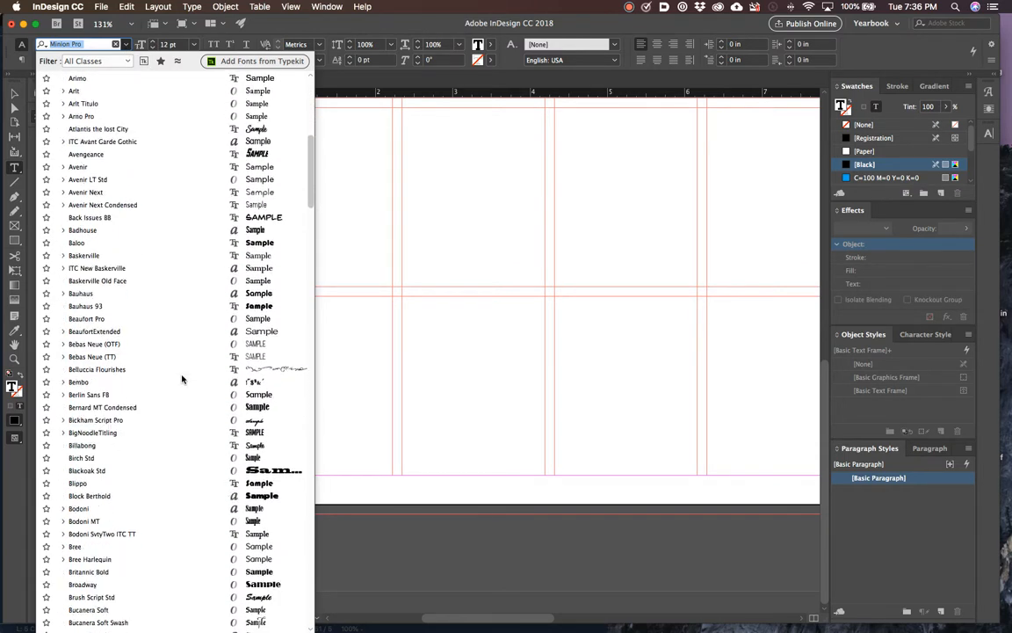
scroll(182, 380, "down", 6)
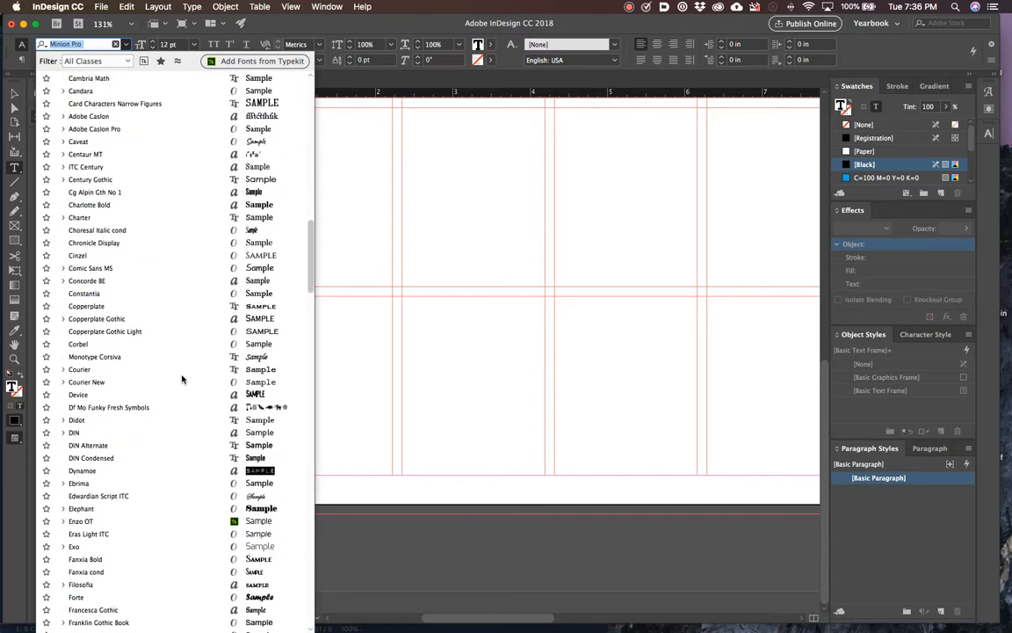
left_click(158, 446)
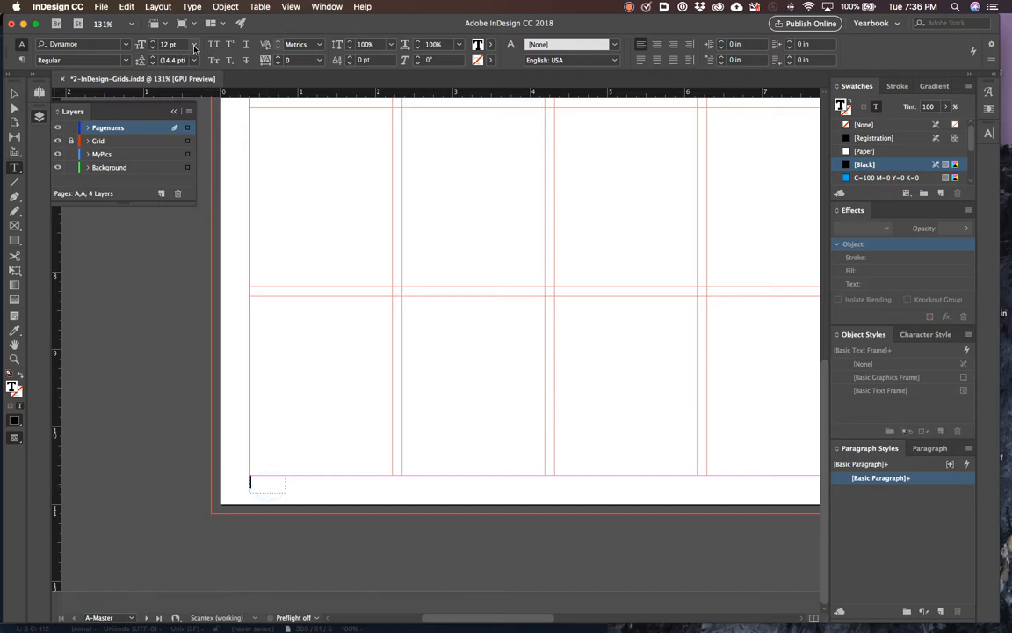
left_click(194, 45)
left_click(173, 134)
Insert a Current Page Number marker in the small text frame and deselect the frame
left_click(193, 7)
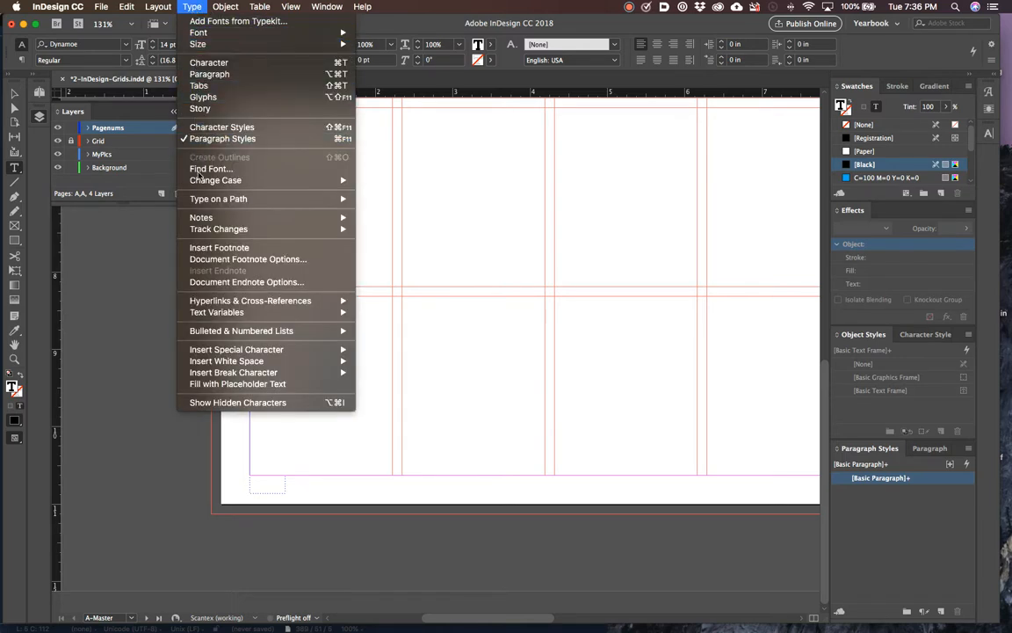
mouse_move(218, 350)
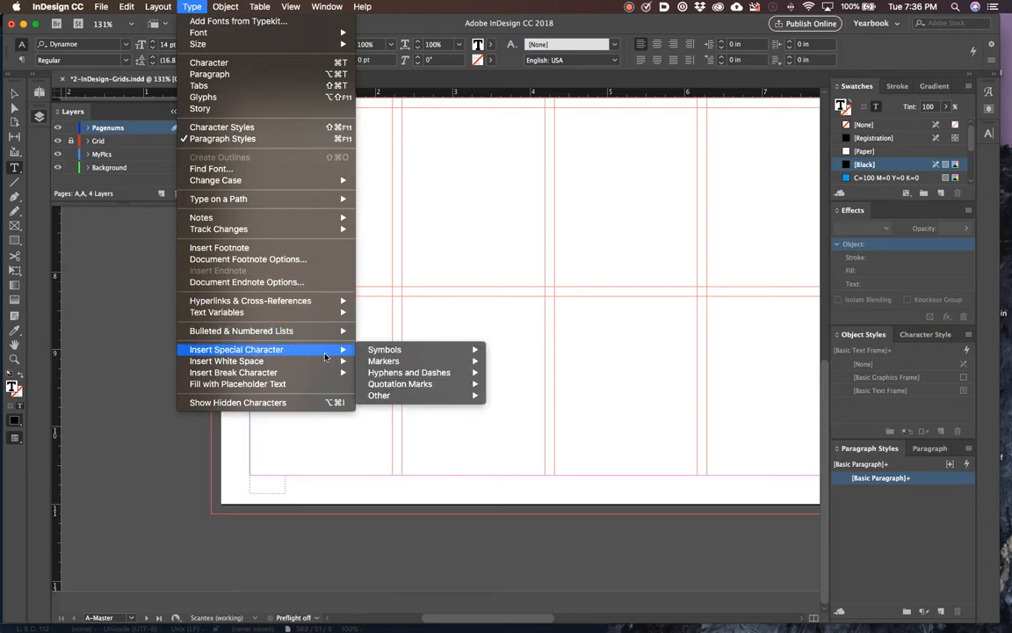
mouse_move(334, 349)
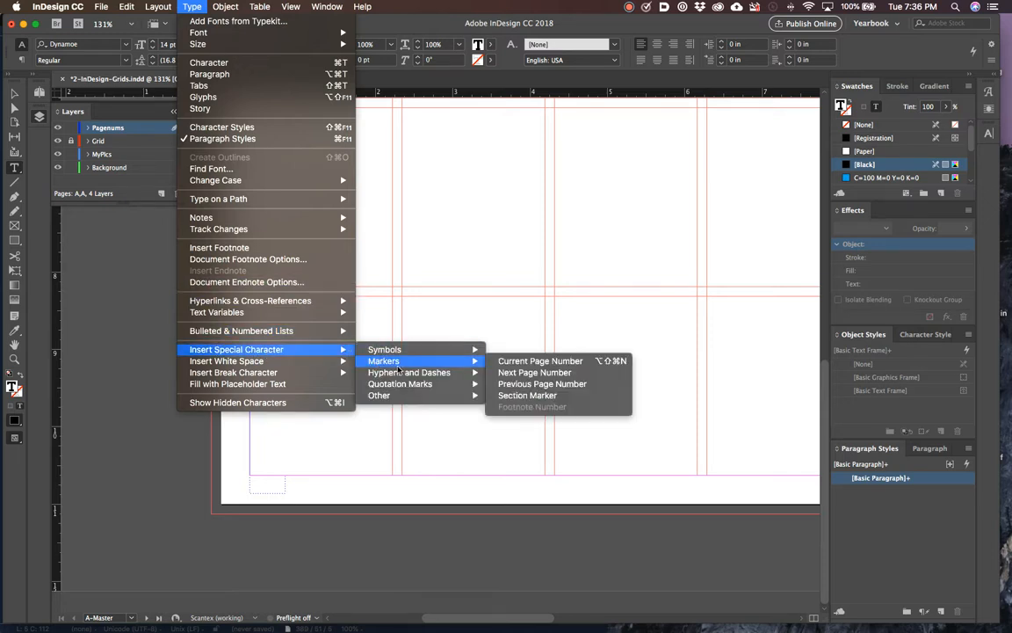
mouse_move(439, 372)
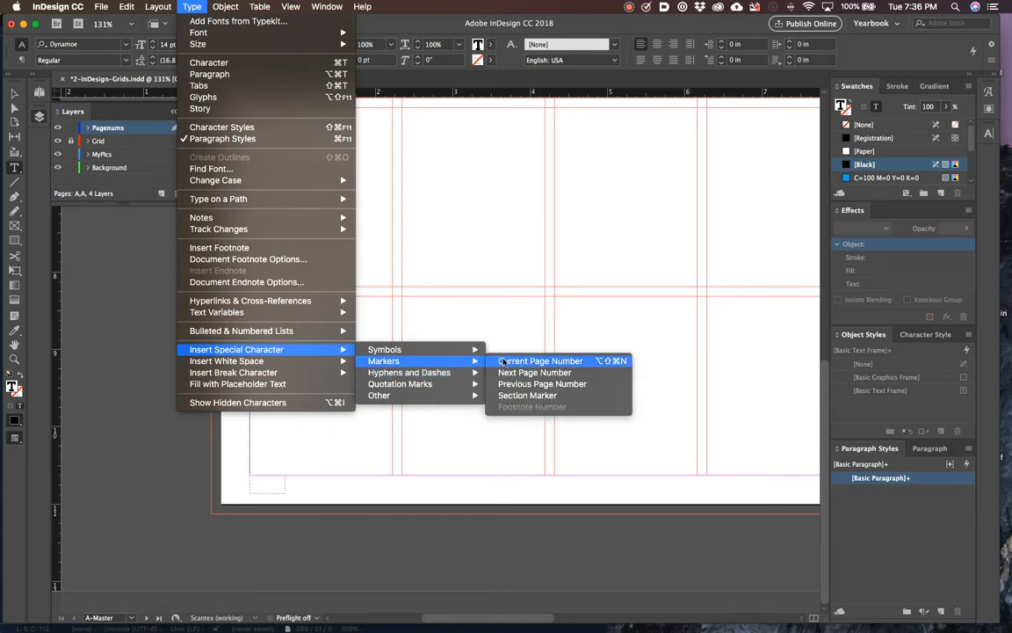
left_click(503, 362)
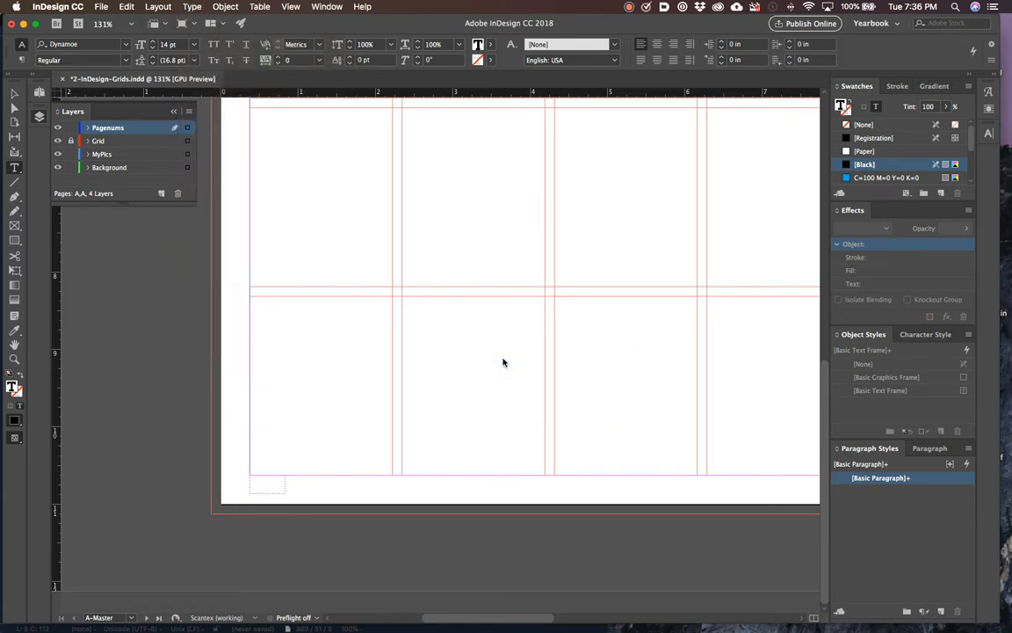
left_click(261, 486)
left_click(14, 92)
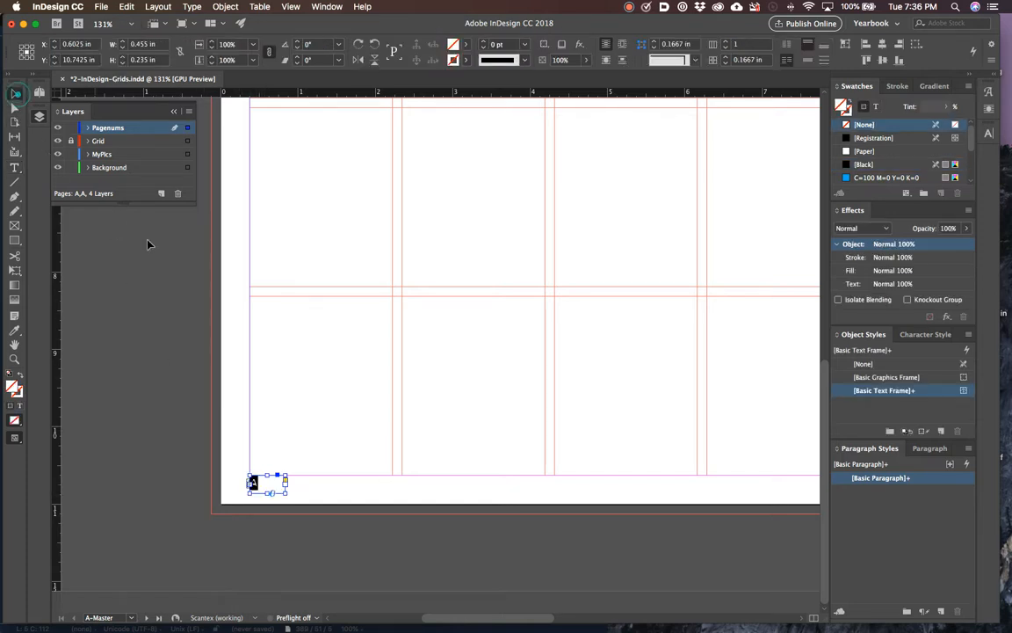
left_click(268, 389)
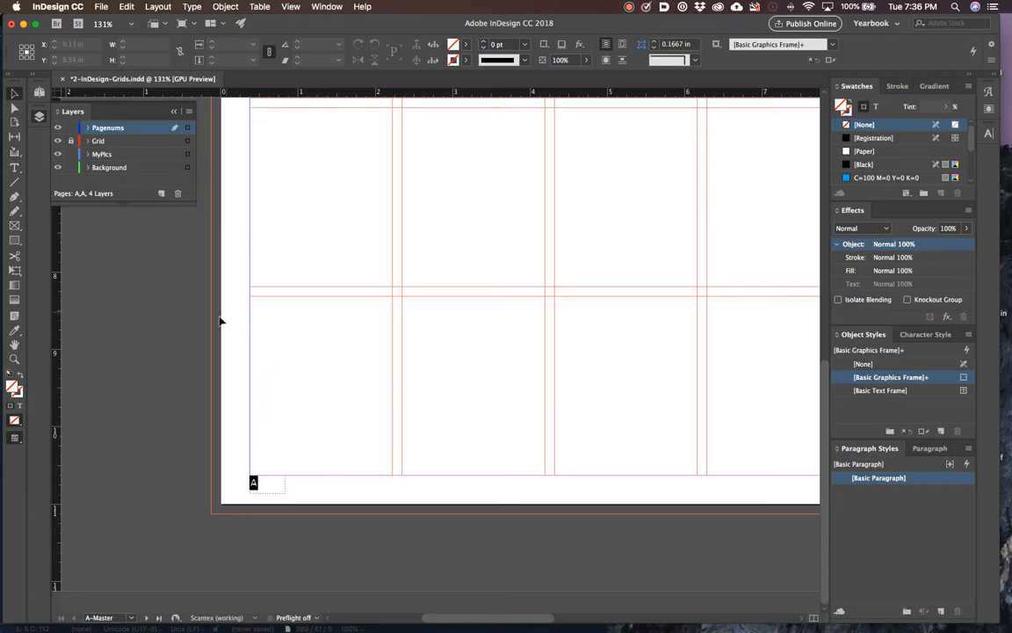
Copy the left page's page number frame and place the duplicate below the right page's lower outer margin corner at X 16.3975 in, Y 10.7425 in
left_click(291, 7)
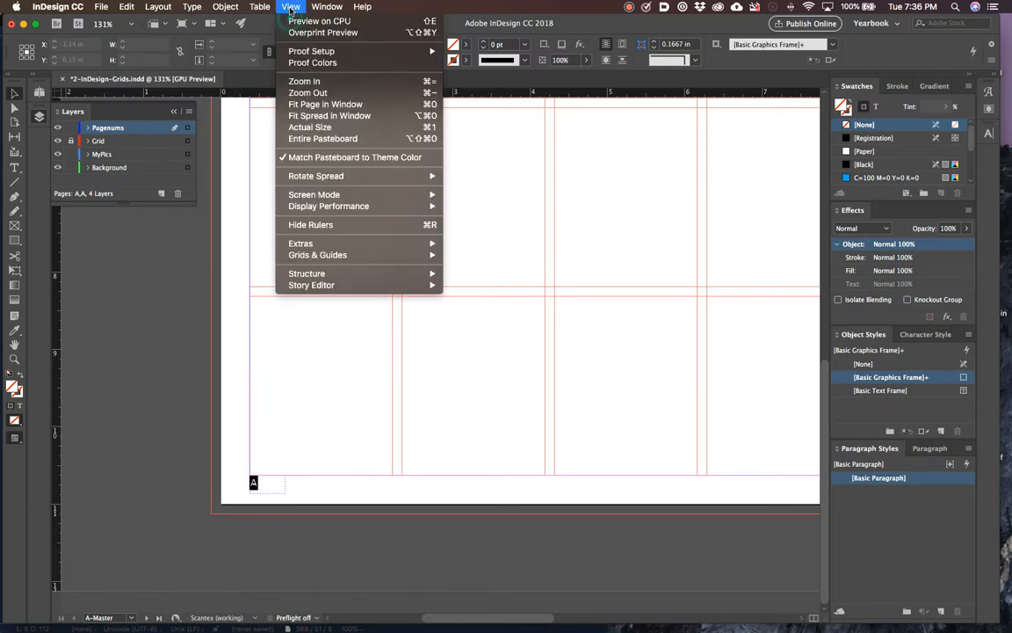
left_click(304, 92)
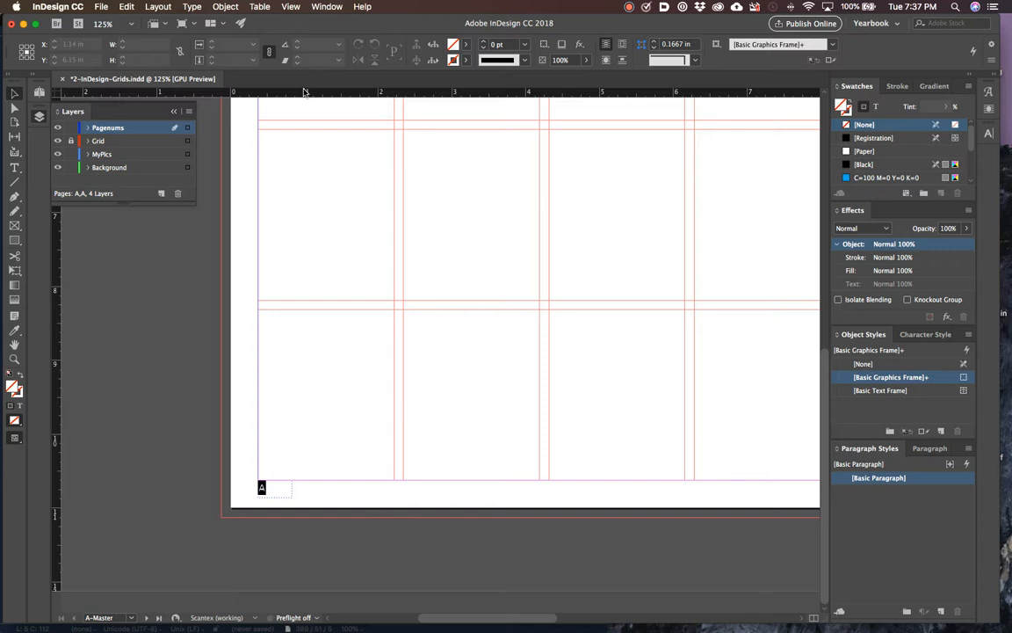
key("super+alt+0")
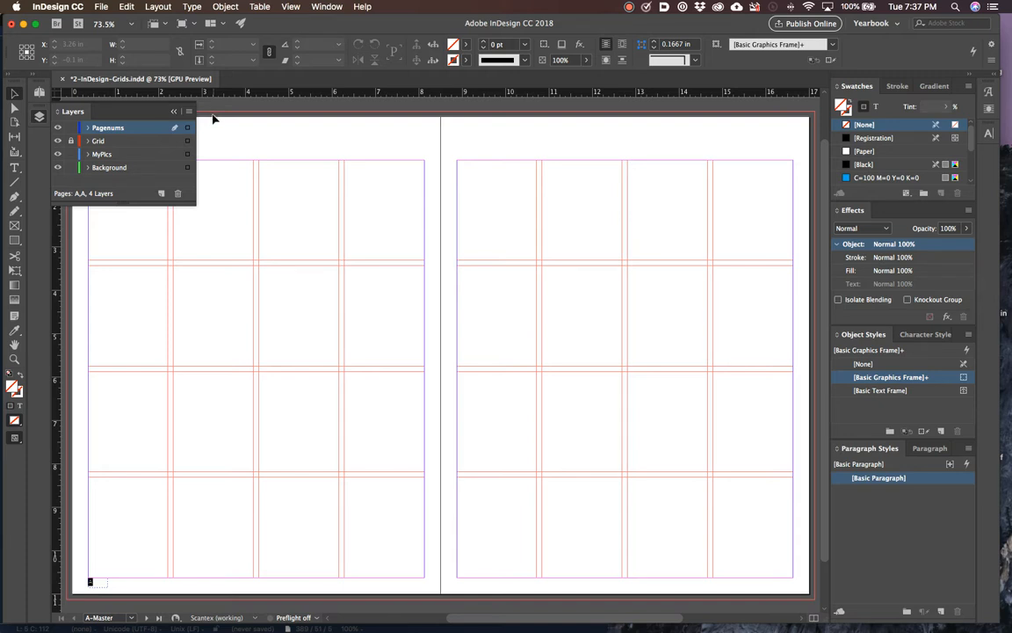
left_click(100, 584)
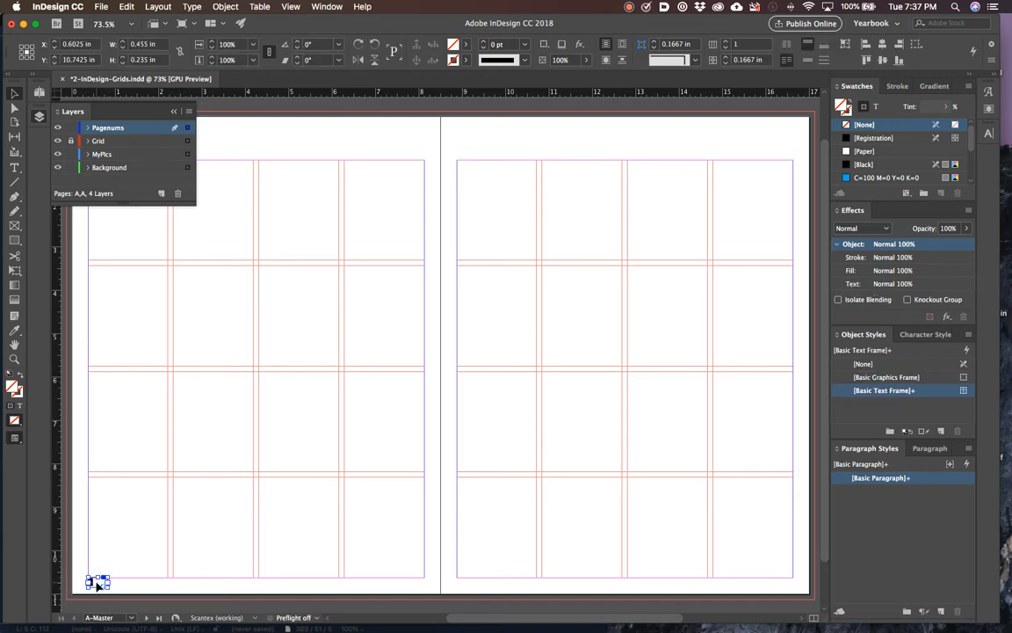
key("cmd+x")
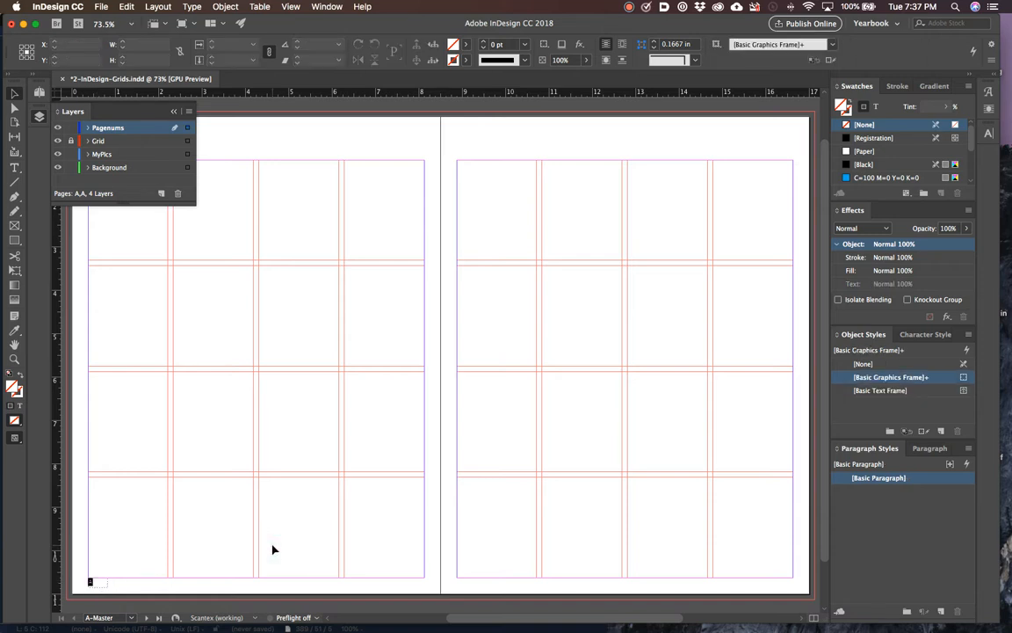
key("cmd+v")
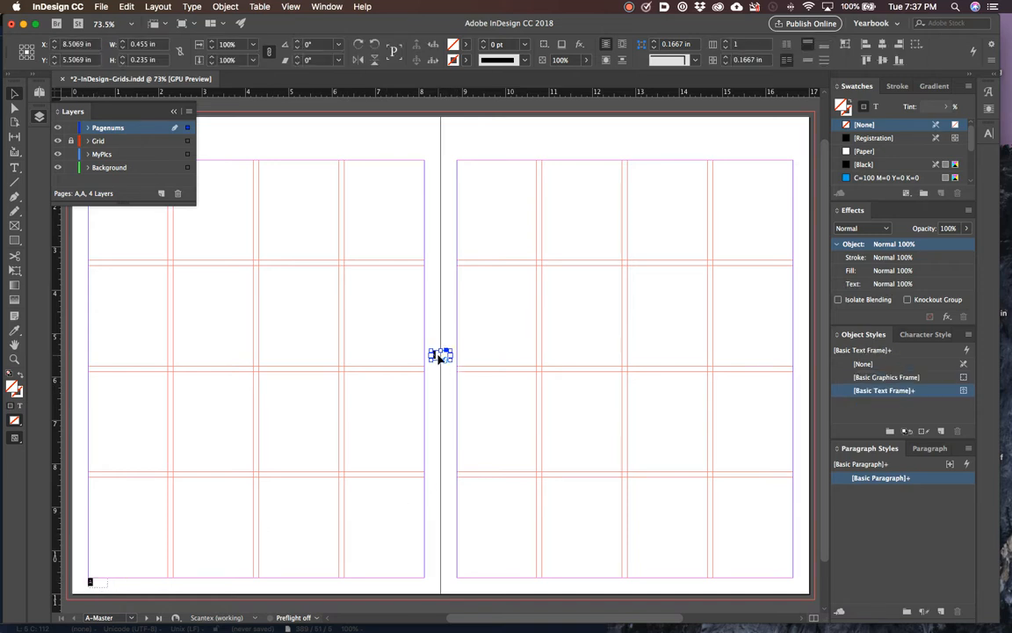
left_click_drag(440, 355, 782, 587)
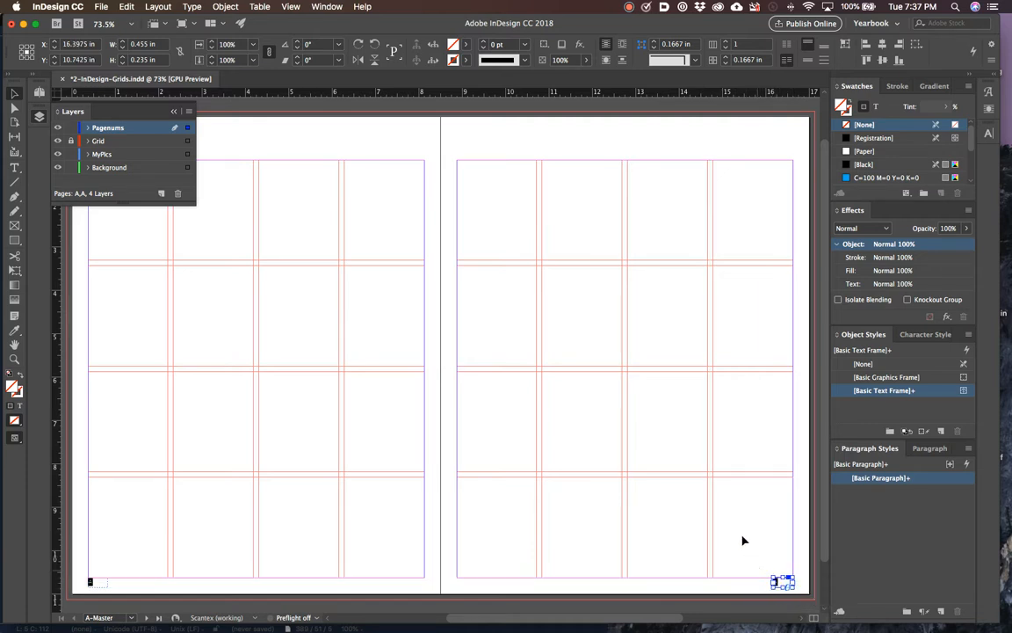
left_click(740, 534)
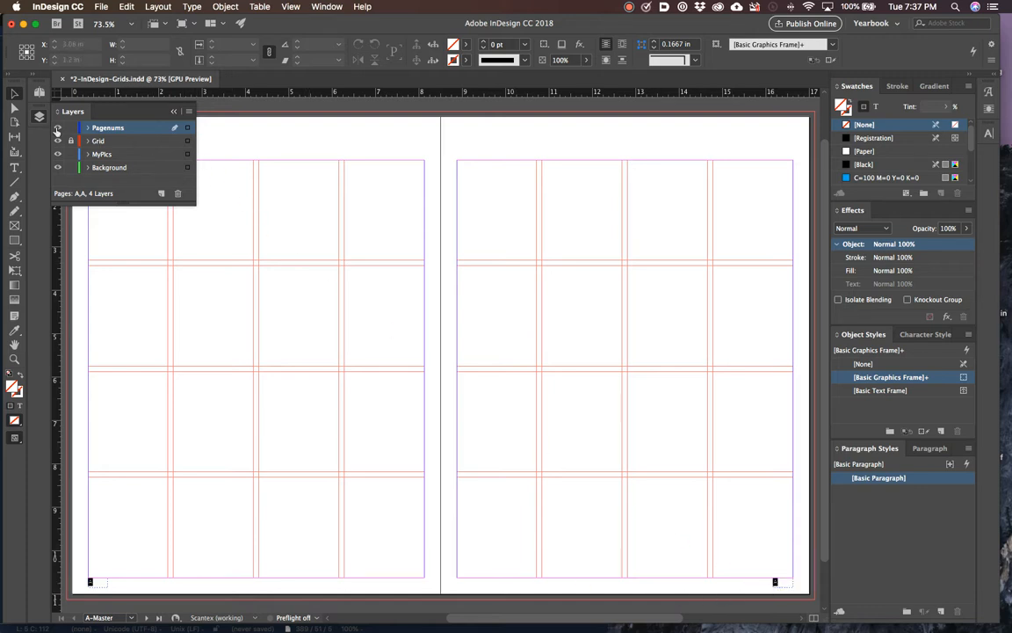
Lock the Pagenums layer and toggle the Grid layer's visibility off and on
left_click(72, 129)
left_click(57, 140)
left_click(57, 128)
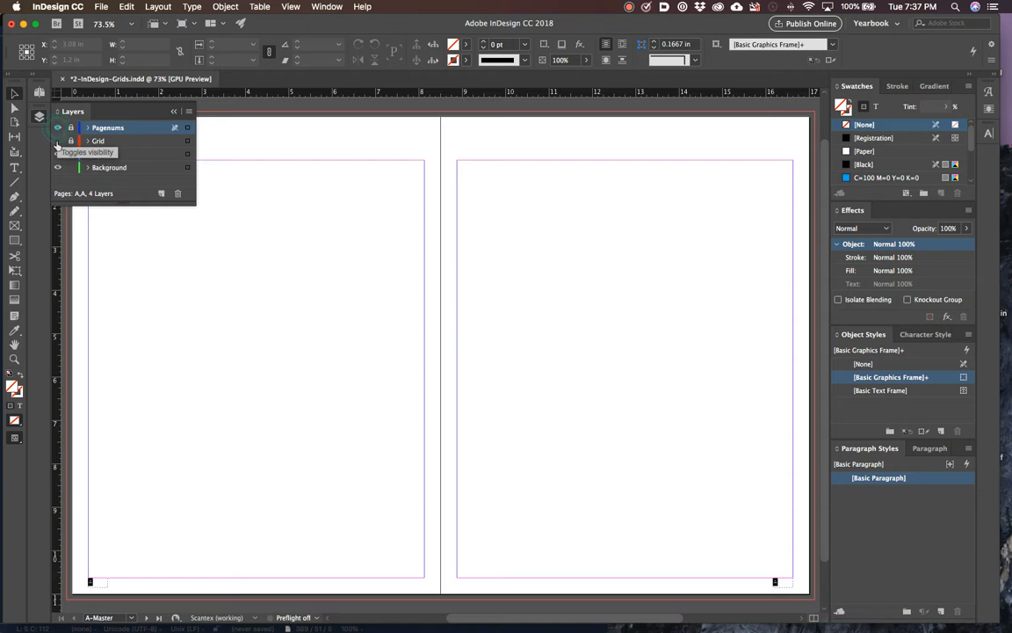
left_click(58, 141)
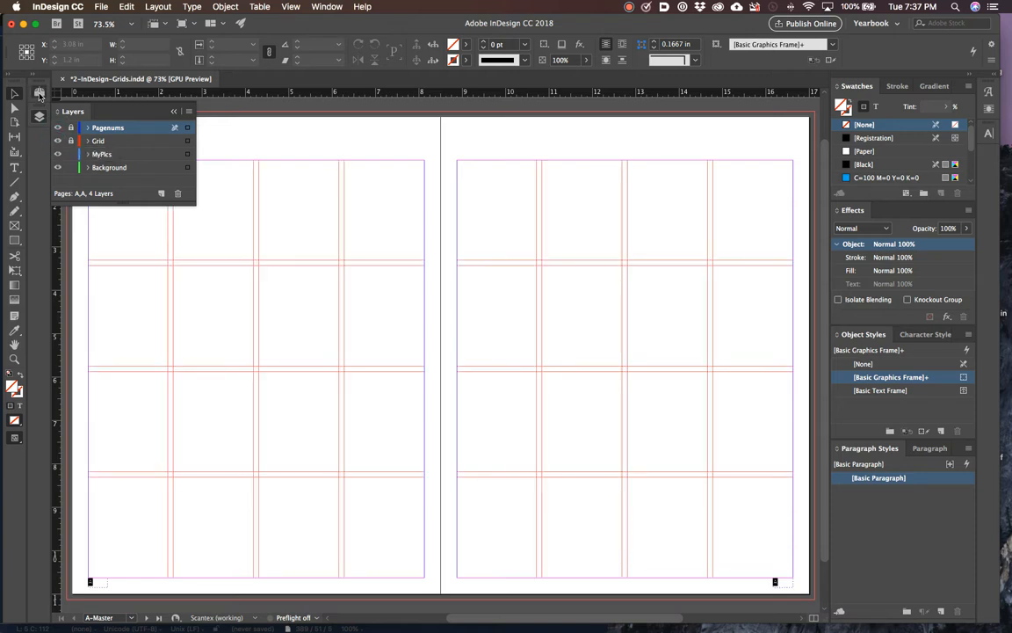
Open the 2-3 spread, try adding A-Master pages below it to test the automatic numbering, and delete the added pages
left_click(39, 92)
double_click(111, 236)
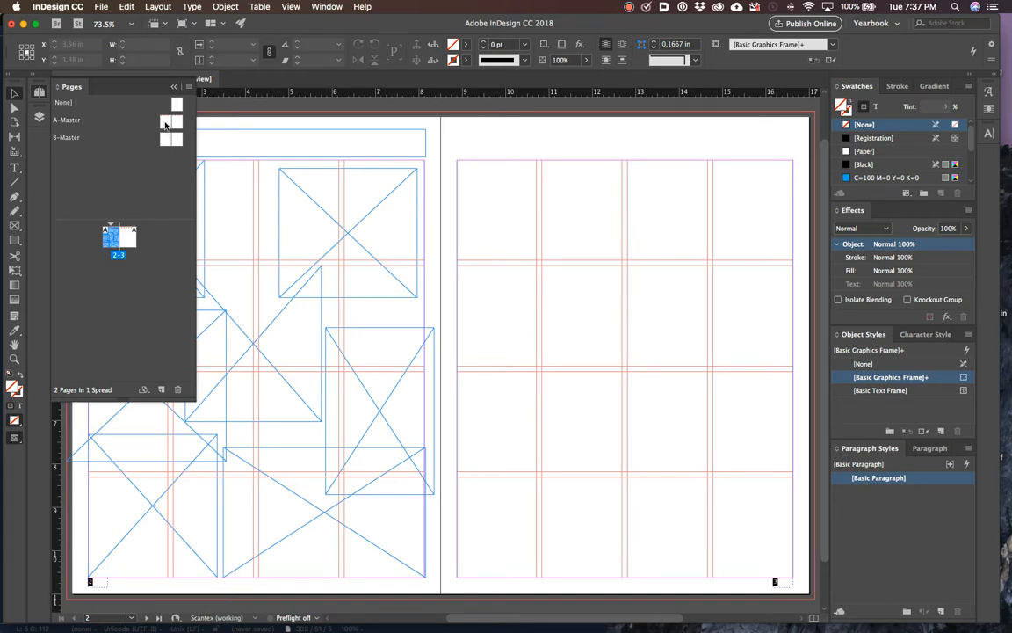
left_click_drag(166, 125, 111, 279)
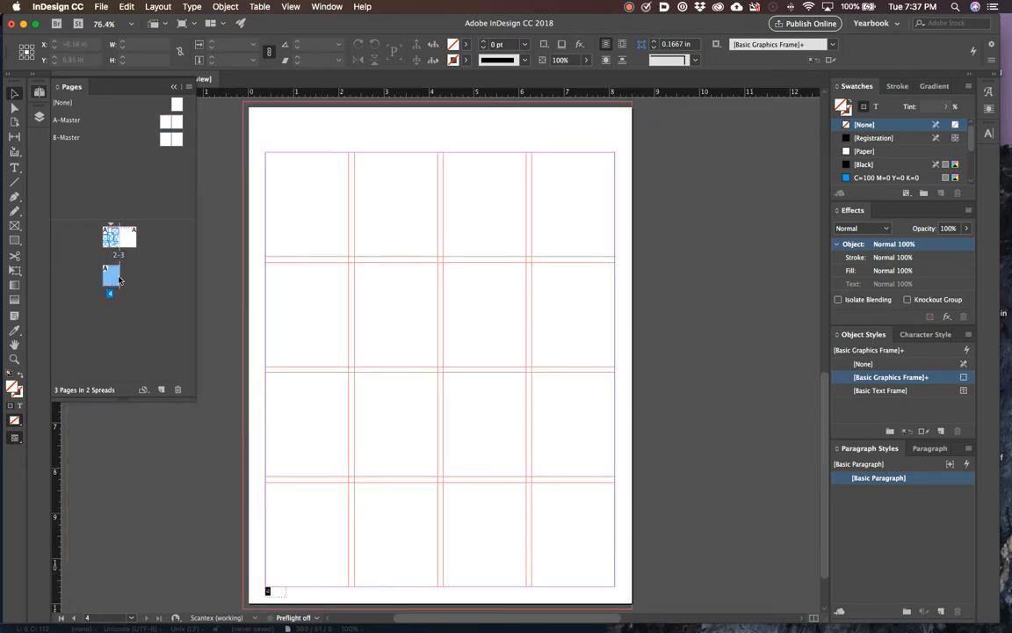
left_click_drag(108, 282, 178, 390)
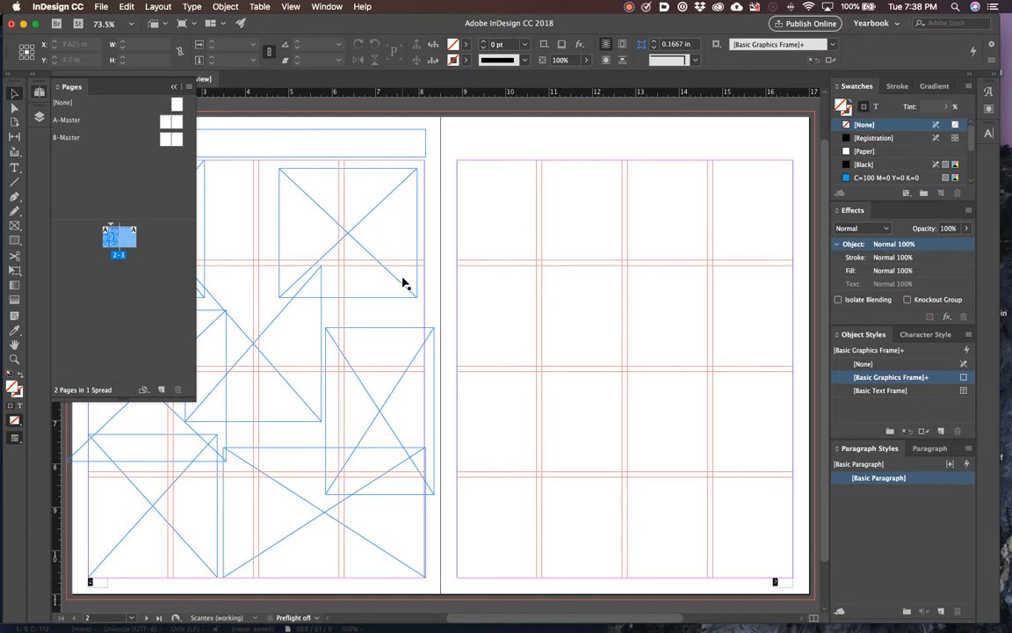
On A-Master's right page, unlock the Pagenums layer and align the page number marker away from the spine
double_click(166, 123)
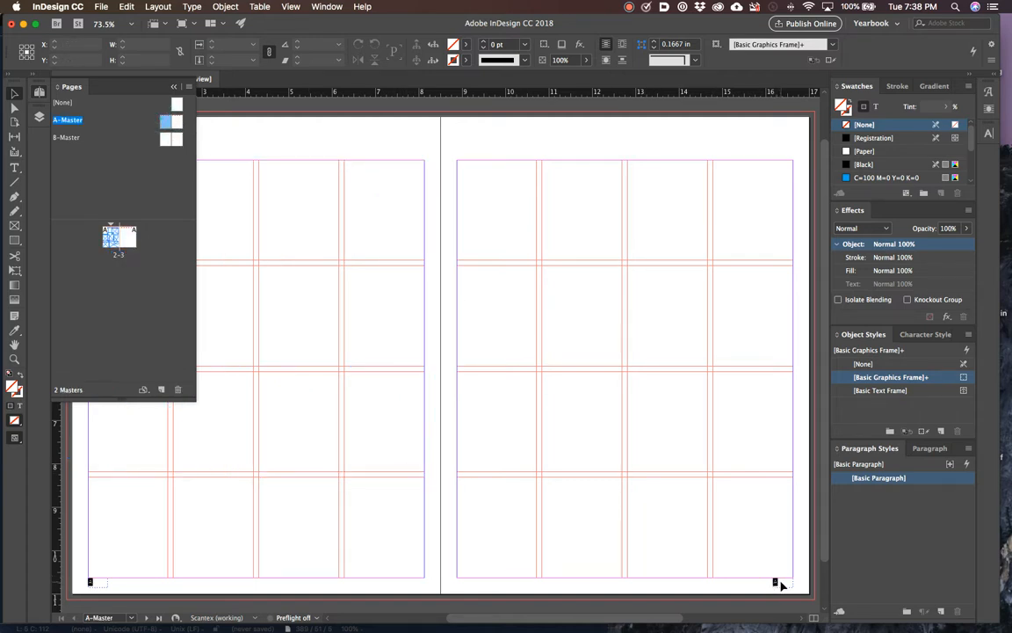
double_click(180, 126)
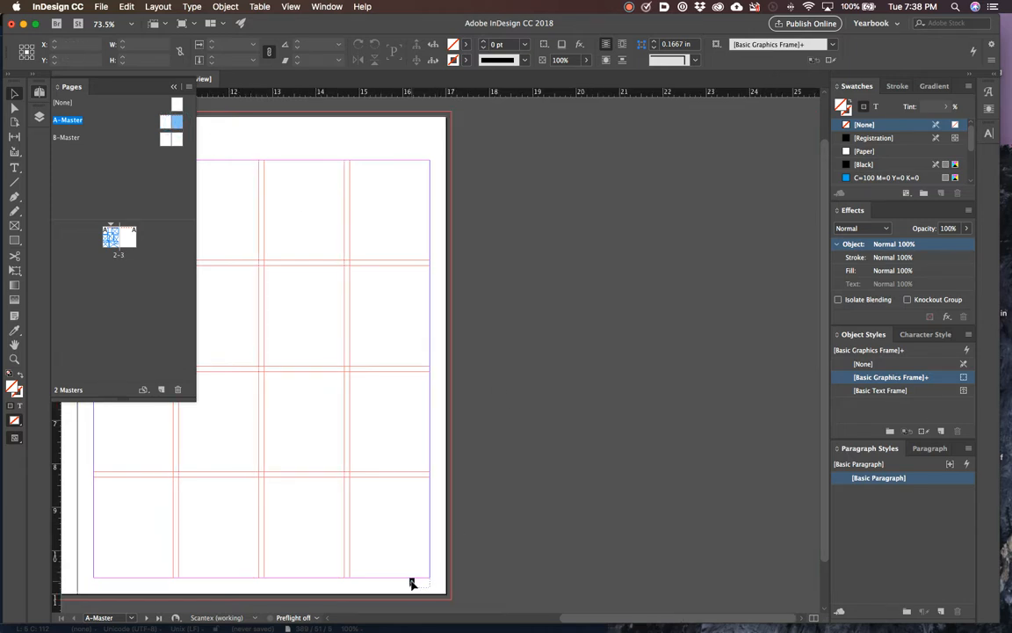
left_click(39, 115)
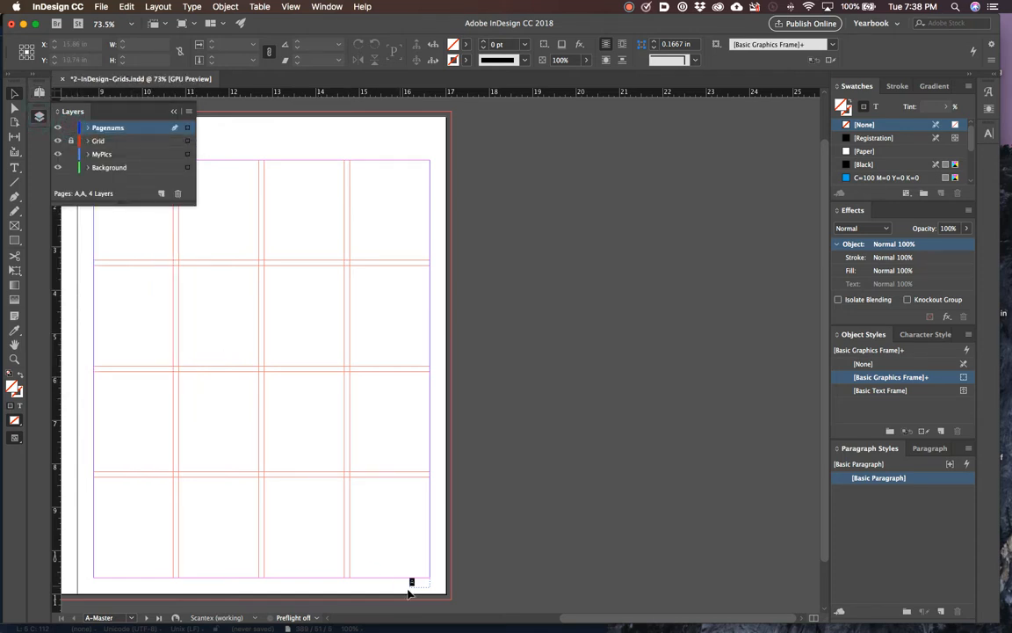
left_click(415, 583)
double_click(415, 584)
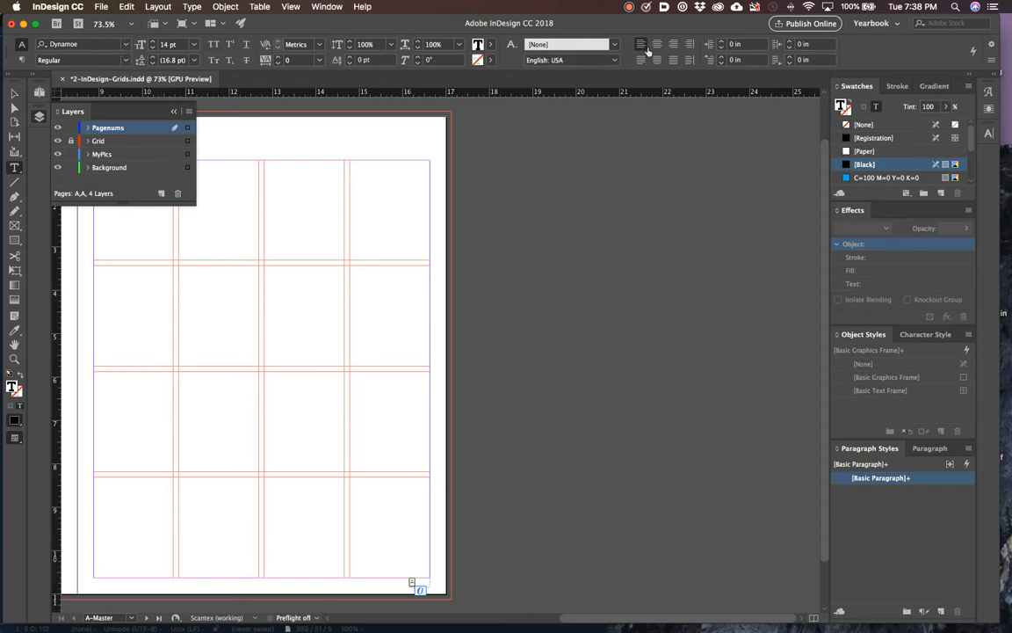
left_click(691, 61)
left_click(14, 92)
left_click(489, 551)
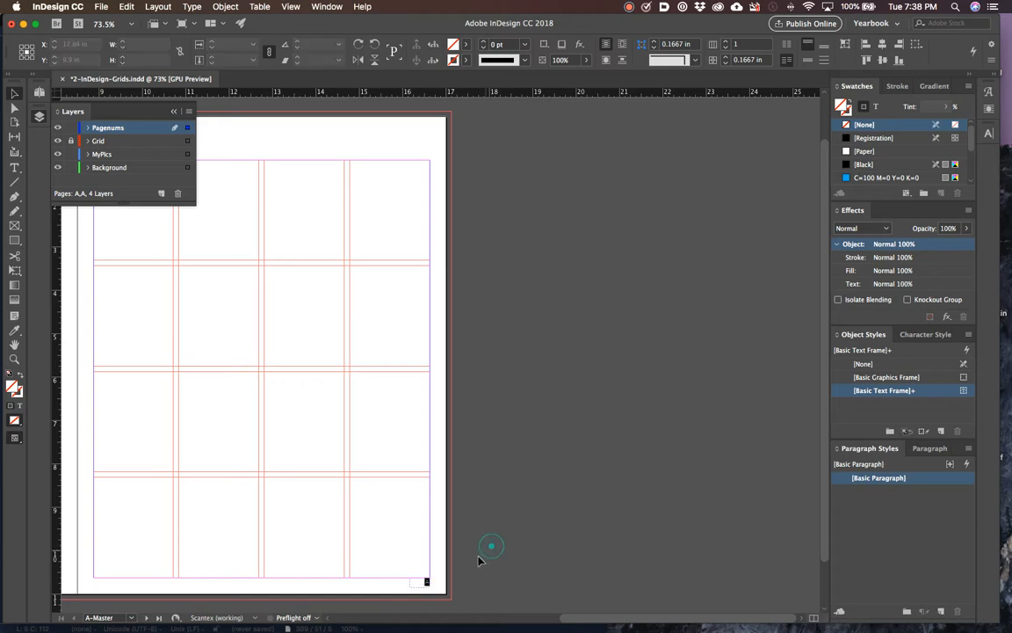
Align the page number marker on A-Master's left page away from the spine and deselect it
left_click_drag(177, 481, 575, 476)
left_click_drag(235, 508, 274, 491)
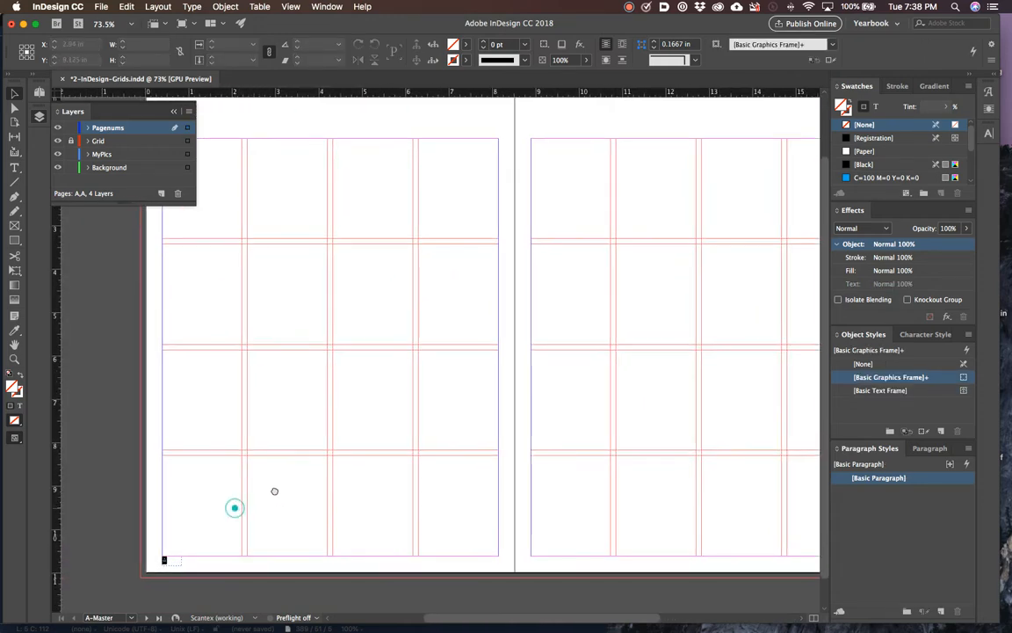
double_click(167, 559)
key("super+alt+shift+n")
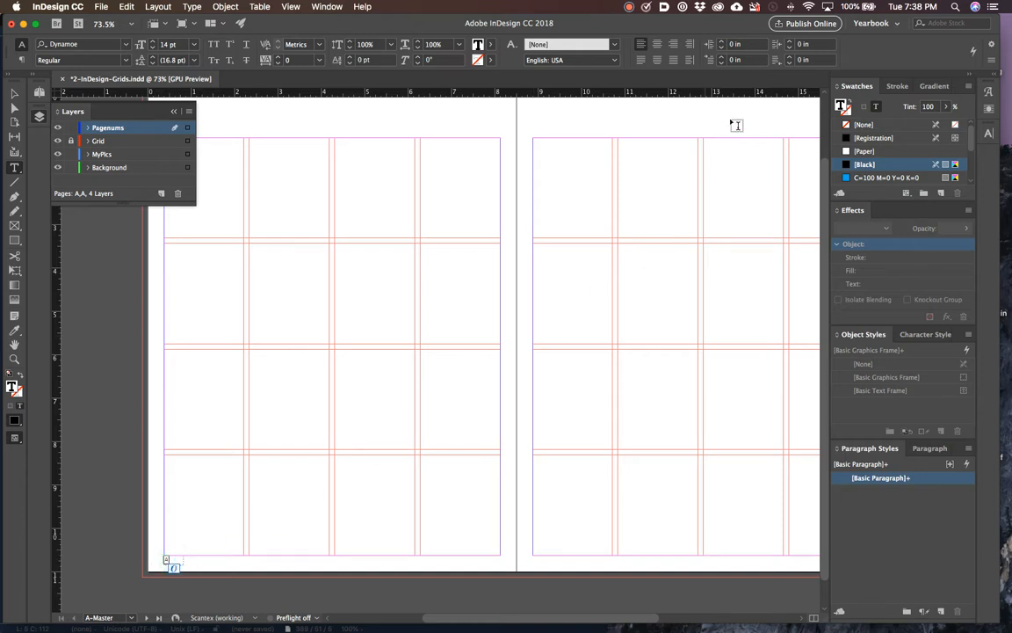
left_click(690, 60)
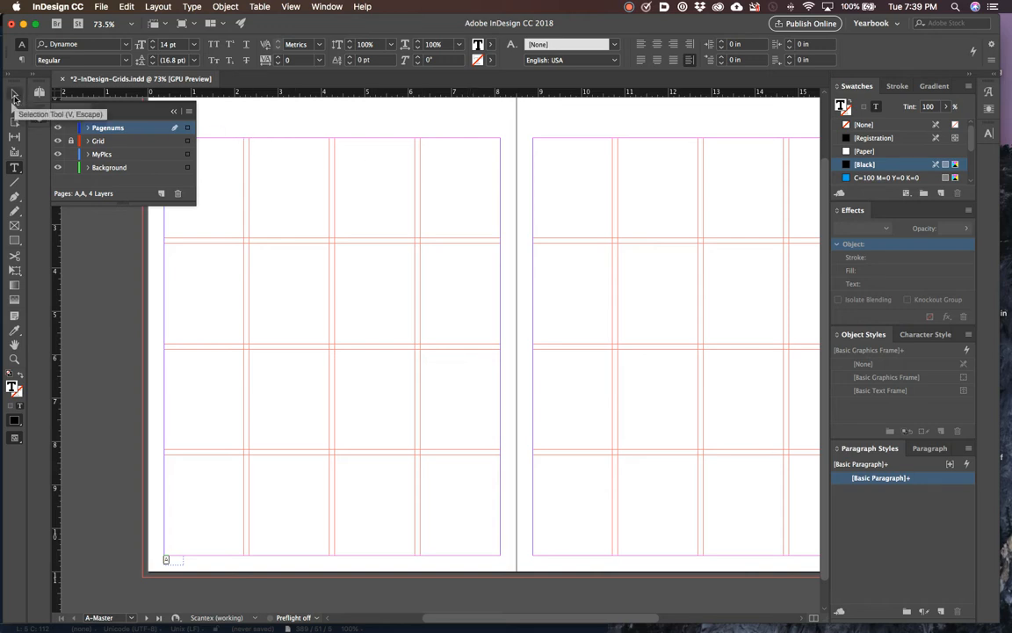
left_click(14, 95)
left_click(102, 295)
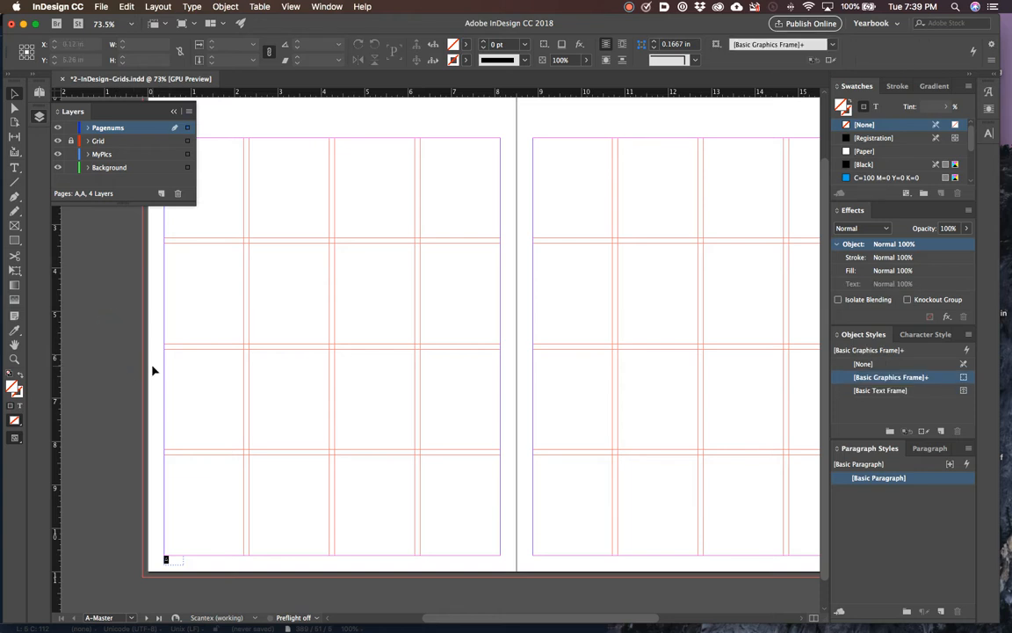
Return to the 2-3 spread and examine the page numbers in both lower outer corners
left_click(174, 113)
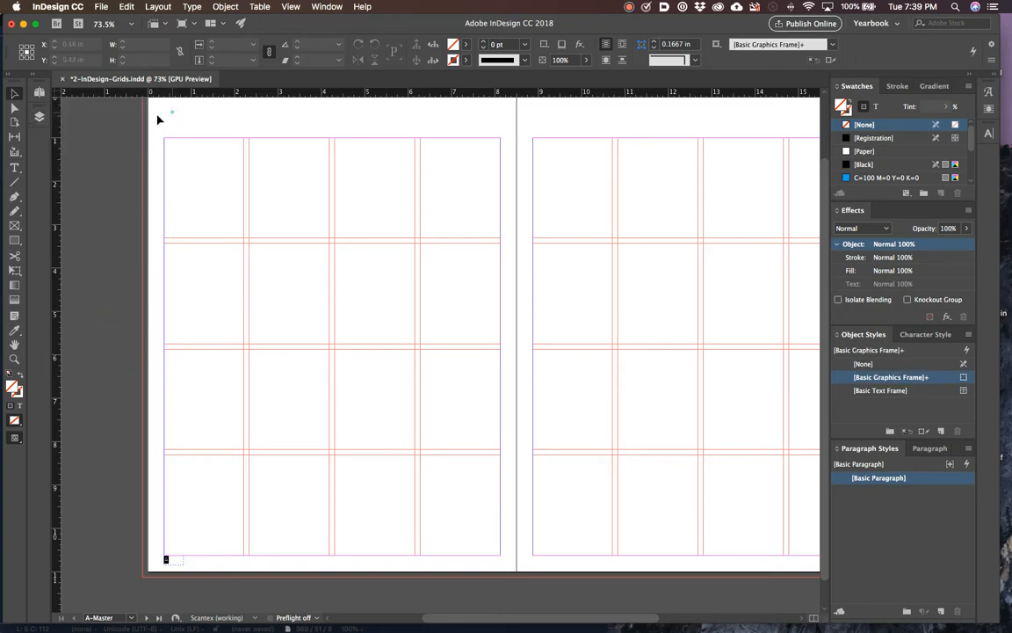
left_click(39, 91)
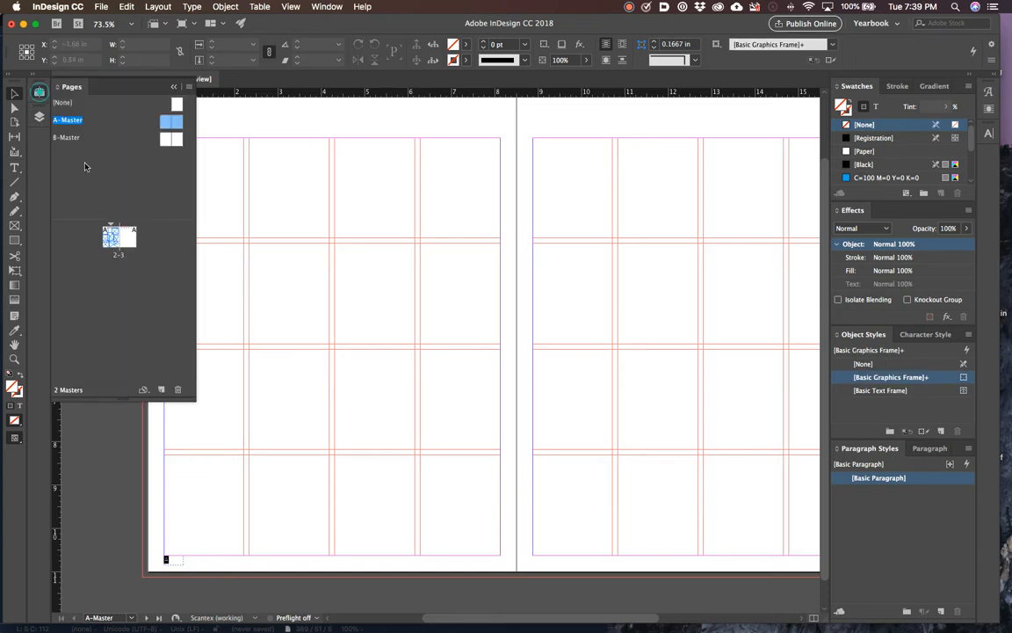
double_click(110, 238)
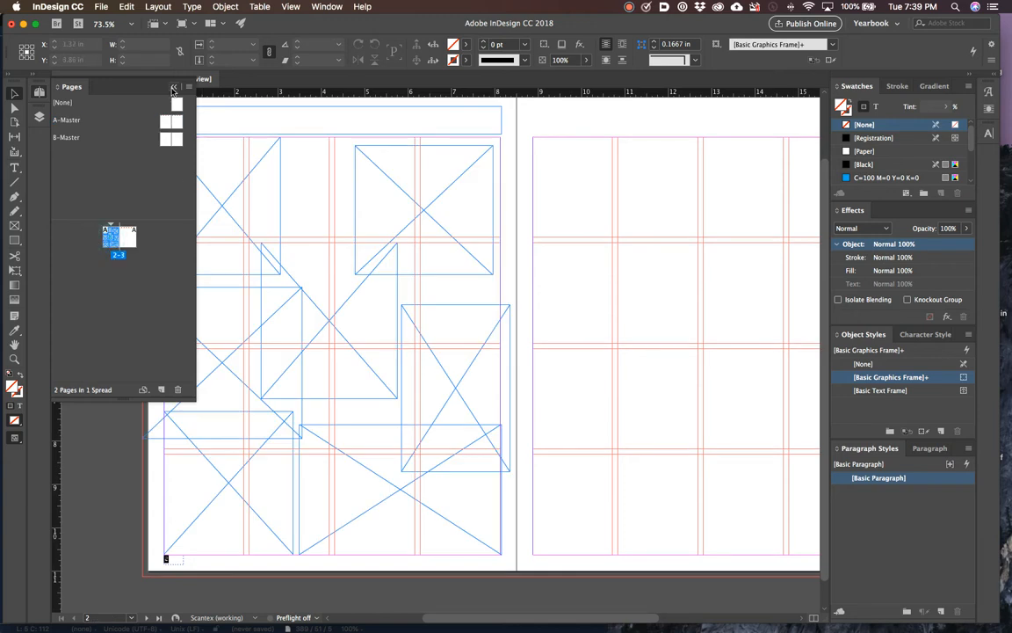
left_click(174, 87)
left_click(122, 522)
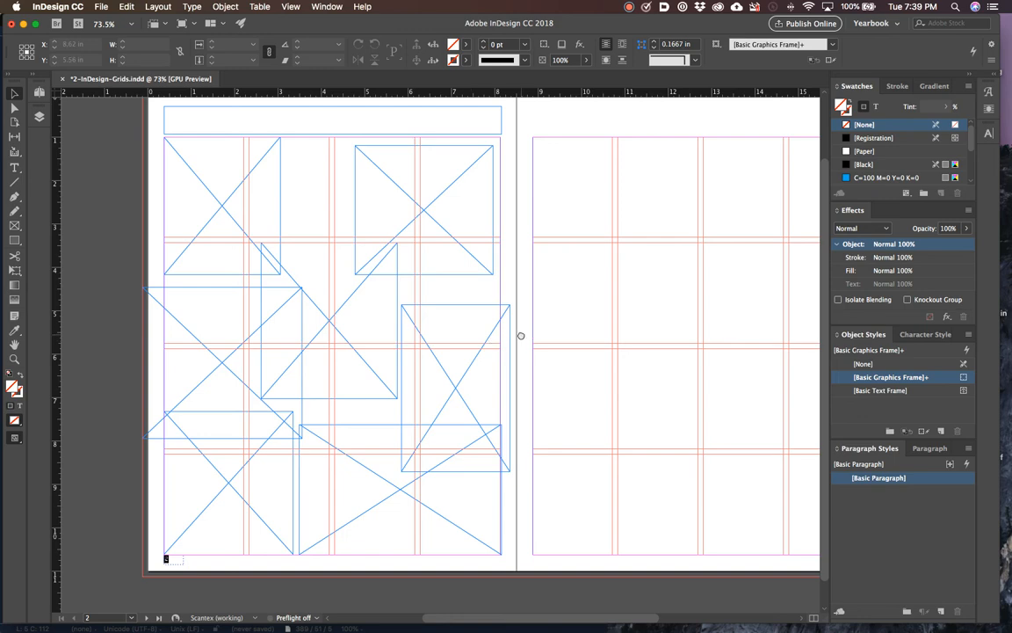
scroll(521, 336, "right", 4)
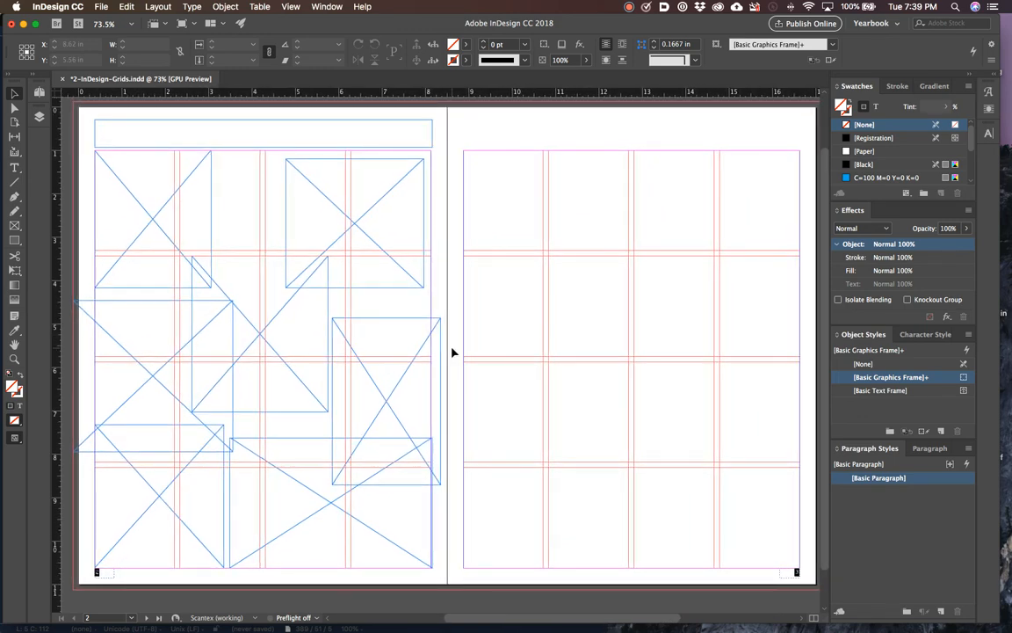